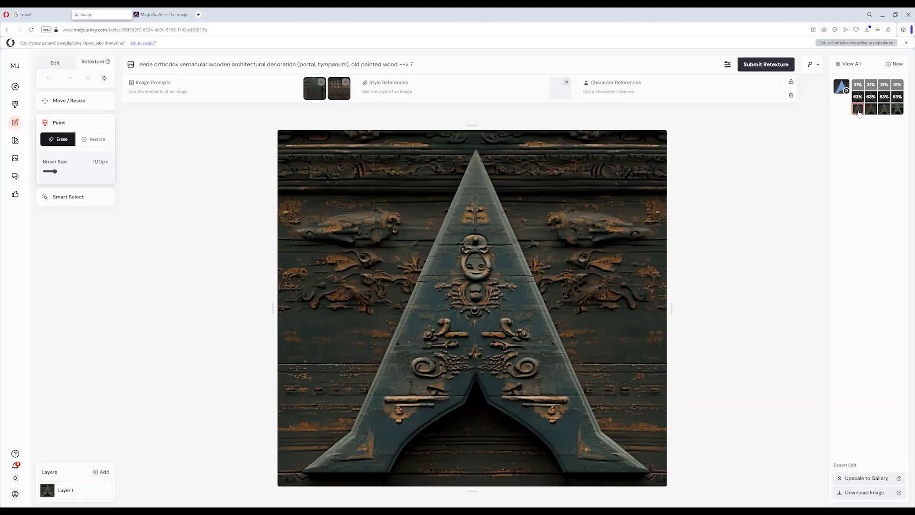
View the second variation in the bottom row of retexture results
{"action": "left_click", "coordinate": [870, 108]}
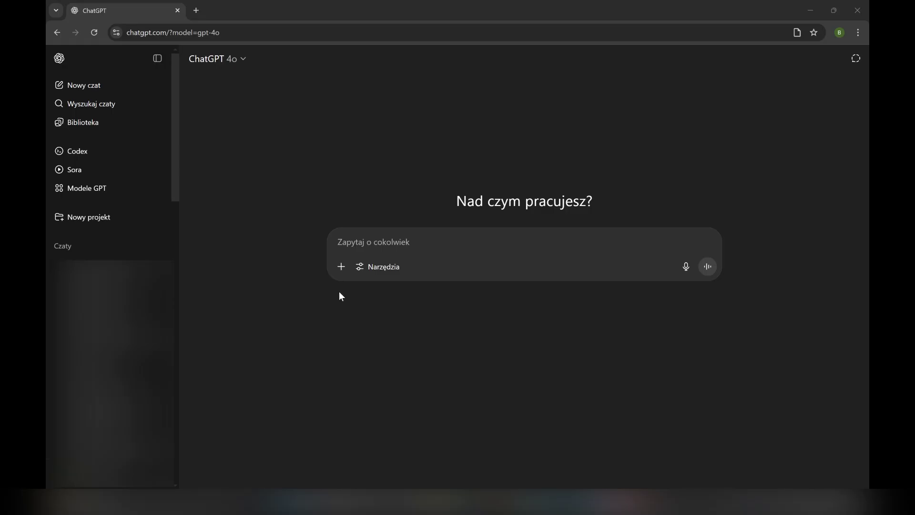
In ChatGPT, attach the picture of the long-haired robed figure in the field from the midjourney folder
{"action": "left_click", "coordinate": [341, 267]}
{"action": "left_click", "coordinate": [358, 288]}
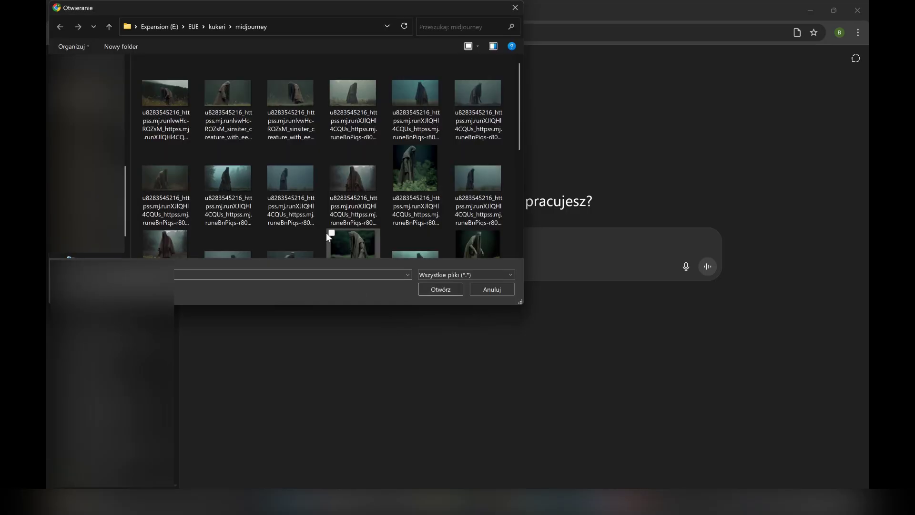
{"action": "scroll", "coordinate": [326, 232], "scroll_direction": "down", "scroll_amount": 3}
{"action": "double_click", "coordinate": [312, 244]}
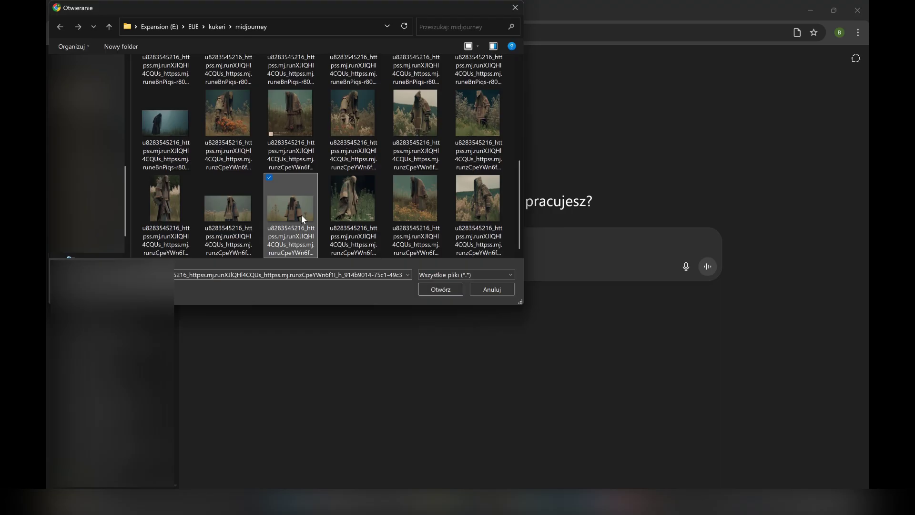
Turn on image creation and submit "show this character as the full figure seen from the front and side on the white background"
{"action": "left_click", "coordinate": [379, 351]}
{"action": "left_click", "coordinate": [423, 411]}
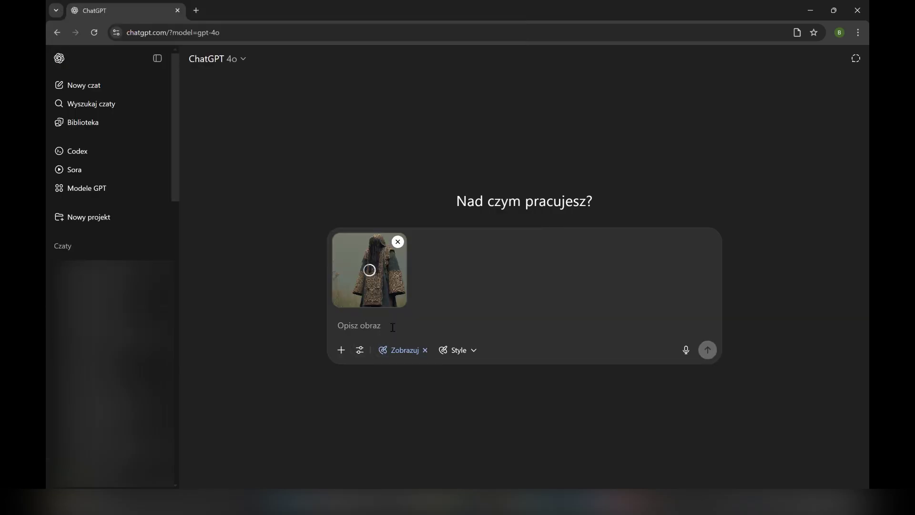
{"action": "type", "text": "show this character as the full figure seen from the front and side on the white background"}
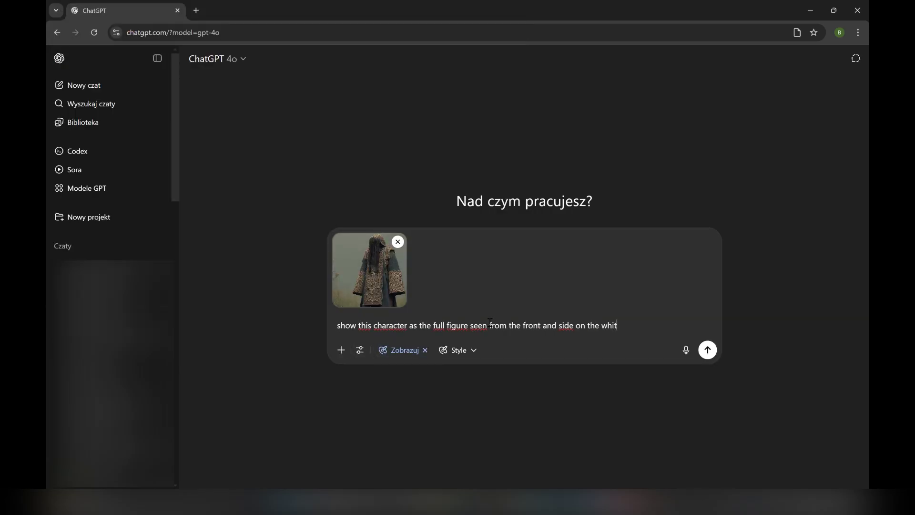
{"action": "left_click", "coordinate": [707, 351]}
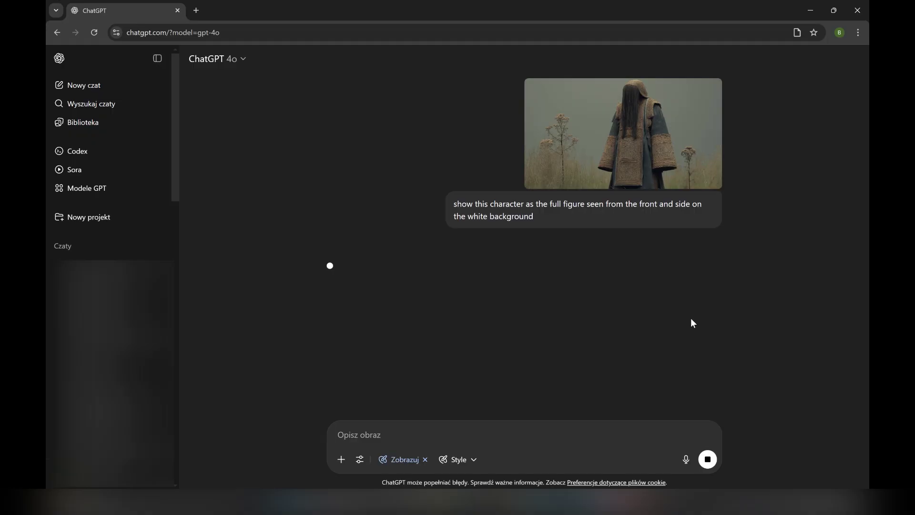
{"action": "scroll", "coordinate": [807, 465], "scroll_direction": "down", "scroll_amount": 4}
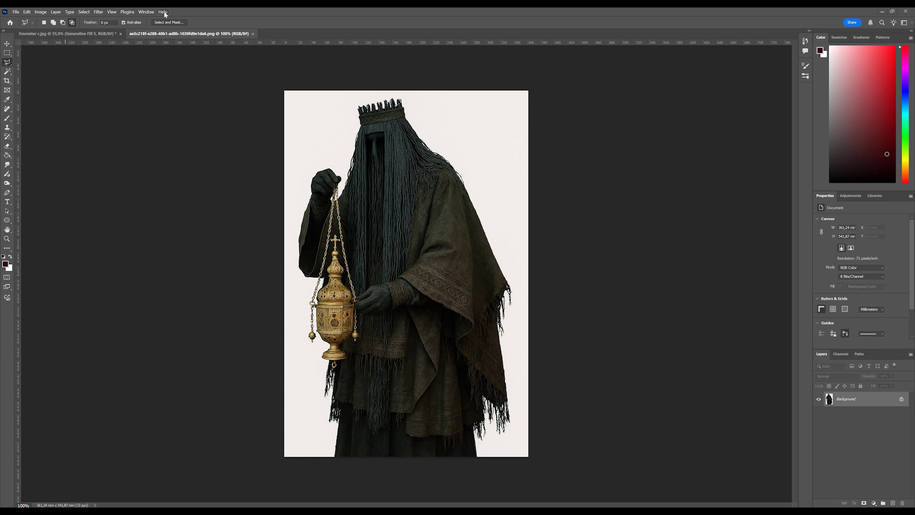
In Photoshop, extend the canvas of the censer-bearer image downward to a height of 700 mm
{"action": "left_click", "coordinate": [41, 11]}
{"action": "left_click", "coordinate": [52, 66]}
{"action": "left_click", "coordinate": [594, 192]}
{"action": "double_click", "coordinate": [588, 172]}
{"action": "type", "text": "700"}
{"action": "key", "text": "Return"}
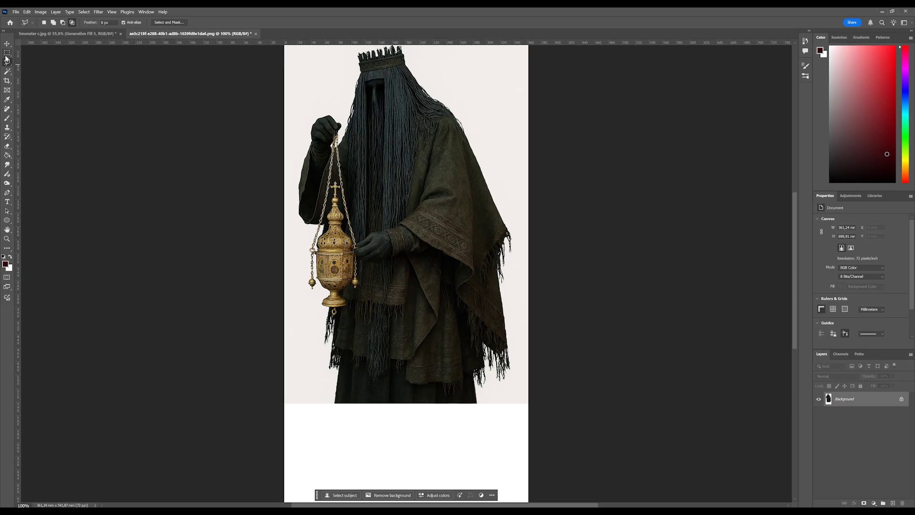
Select the blank strip below the figure, fill it with Generative Fill without a prompt and choose the third variation
{"action": "key", "text": "m"}
{"action": "key", "text": "ctrl+0"}
{"action": "left_click_drag", "start_coordinate": [498, 444], "coordinate": [283, 361]}
{"action": "left_click", "coordinate": [356, 446]}
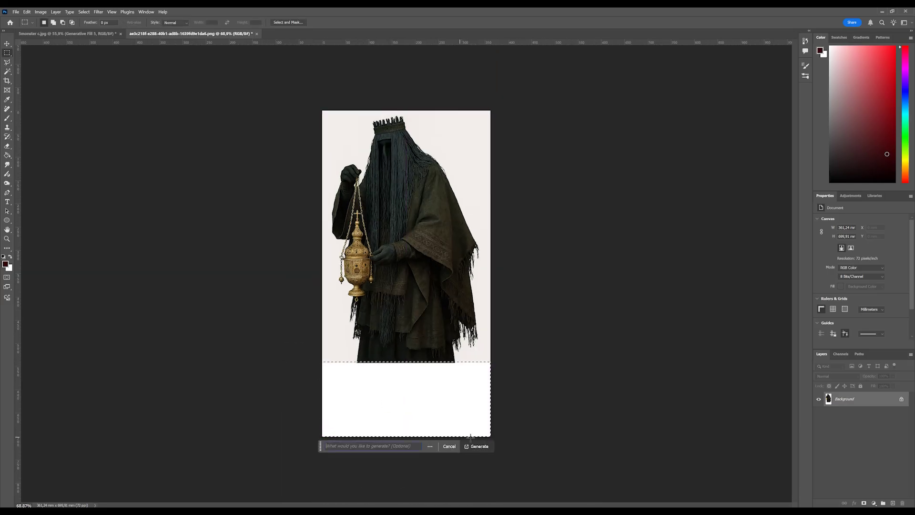
{"action": "left_click", "coordinate": [474, 446]}
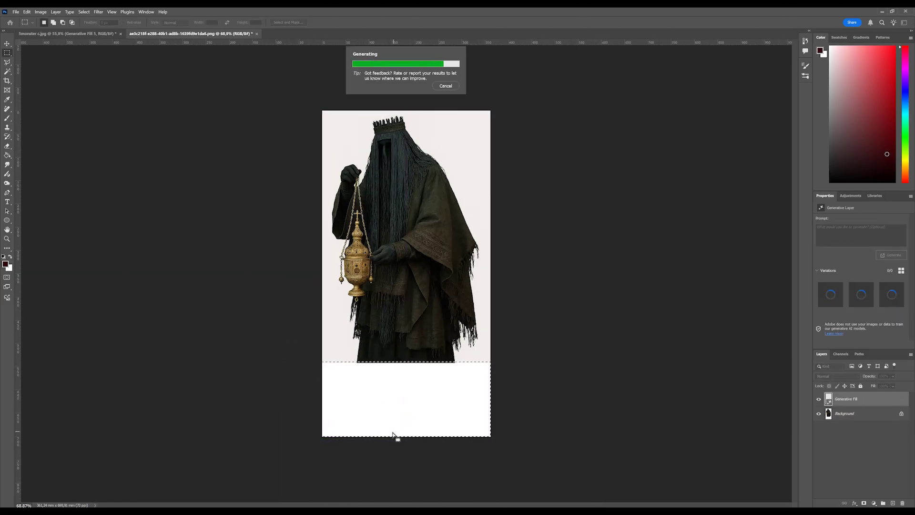
{"action": "left_click", "coordinate": [890, 305]}
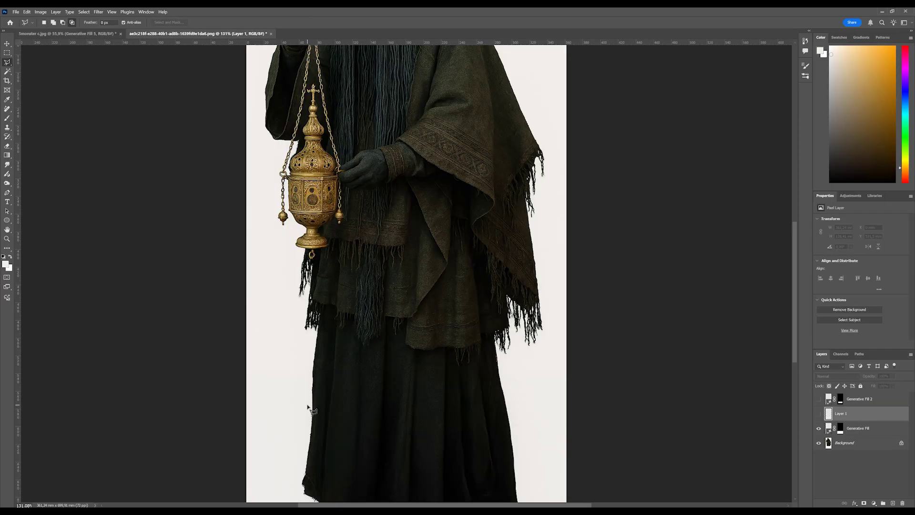
Outline the skirt with a jagged lower edge, show Layer 1 and clear that area from it to form a ragged hem
{"action": "mouse_move", "coordinate": [308, 406]}
{"action": "left_mouse_down"}
{"action": "mouse_move", "coordinate": [339, 424]}
{"action": "mouse_move", "coordinate": [526, 407]}
{"action": "mouse_move", "coordinate": [582, 219]}
{"action": "mouse_move", "coordinate": [258, 222]}
{"action": "left_mouse_up"}
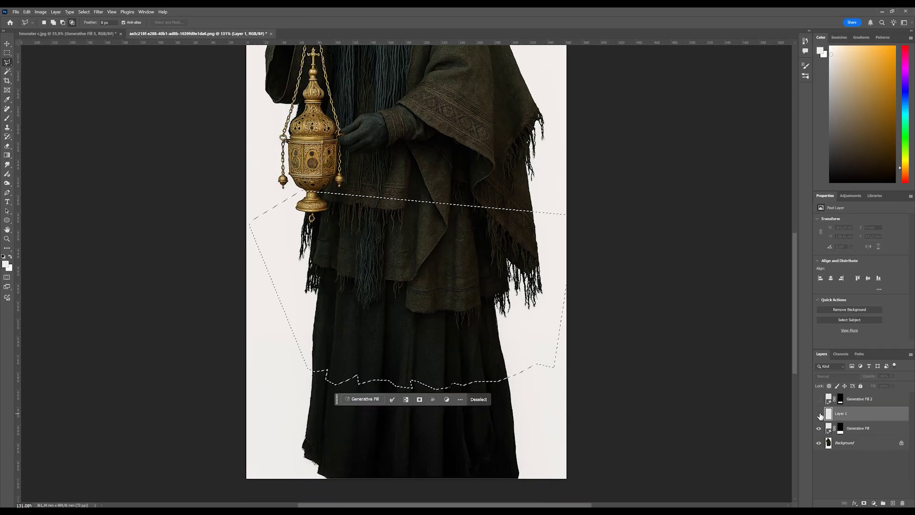
{"action": "key", "text": "ctrl+comma"}
{"action": "key", "text": "ctrl+d"}
{"action": "scroll", "coordinate": [324, 371], "scroll_direction": "down", "scroll_amount": 3, "text": "alt"}
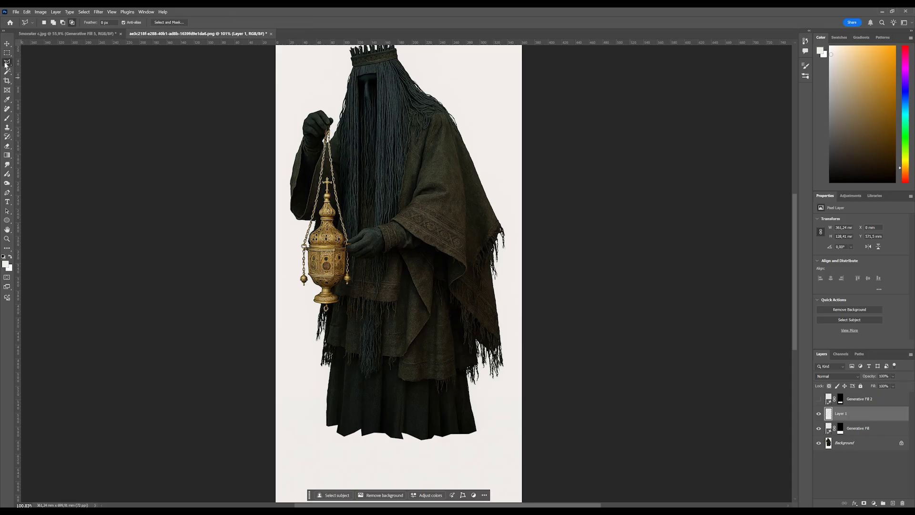
Paint over the skirt hem with the Selection Brush at 66% opacity and regenerate it with Generative Fill without a prompt
{"action": "right_click", "coordinate": [7, 63]}
{"action": "left_click", "coordinate": [32, 62]}
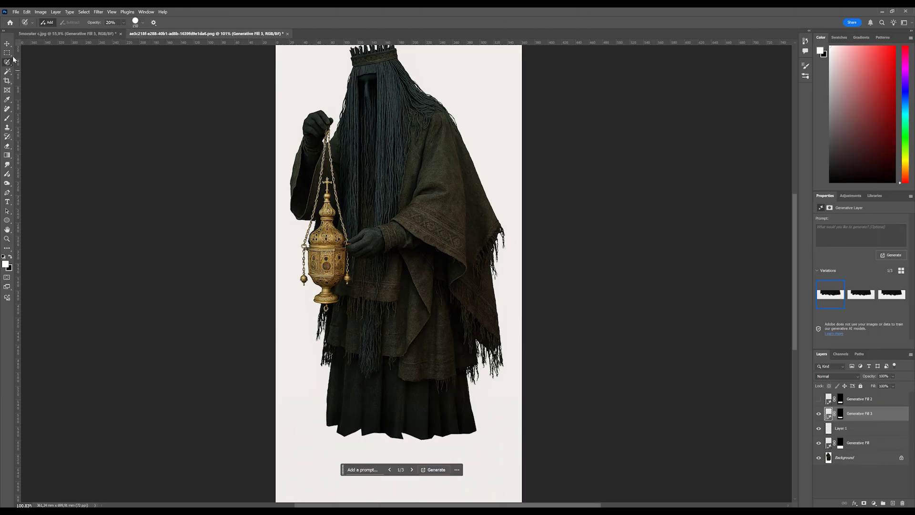
{"action": "left_click_drag", "start_coordinate": [124, 22], "coordinate": [142, 33]}
{"action": "mouse_move", "coordinate": [327, 419]}
{"action": "left_mouse_down"}
{"action": "mouse_move", "coordinate": [425, 433]}
{"action": "mouse_move", "coordinate": [474, 424]}
{"action": "left_mouse_up"}
{"action": "left_click", "coordinate": [350, 462]}
{"action": "left_click", "coordinate": [469, 463]}
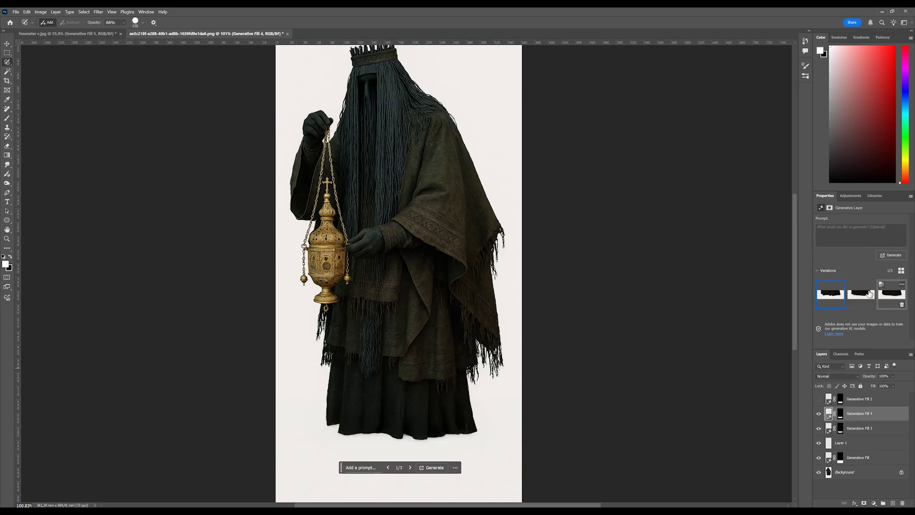
Crop away part of the empty area below the hem to about 632 mm image height and flatten the layers
{"action": "left_click", "coordinate": [859, 402]}
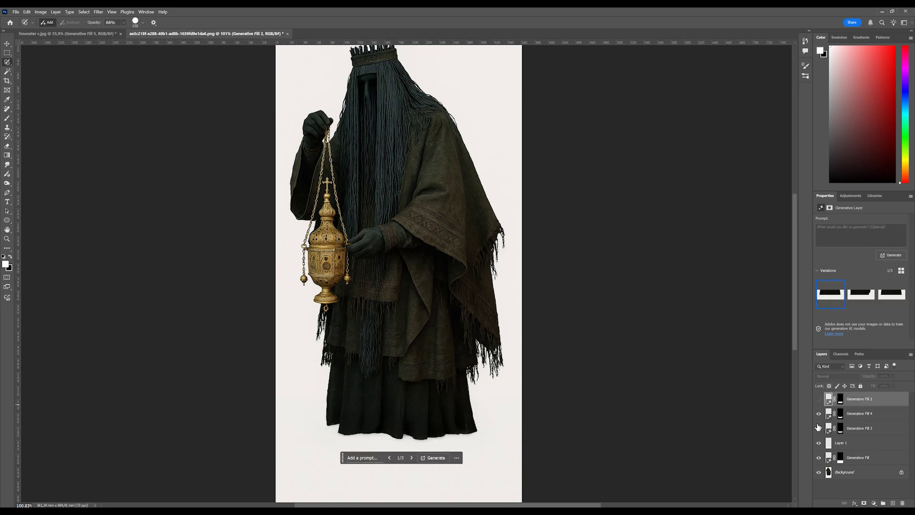
{"action": "left_click", "coordinate": [7, 80]}
{"action": "left_click_drag", "start_coordinate": [414, 441], "coordinate": [414, 453]}
{"action": "key", "text": "v"}
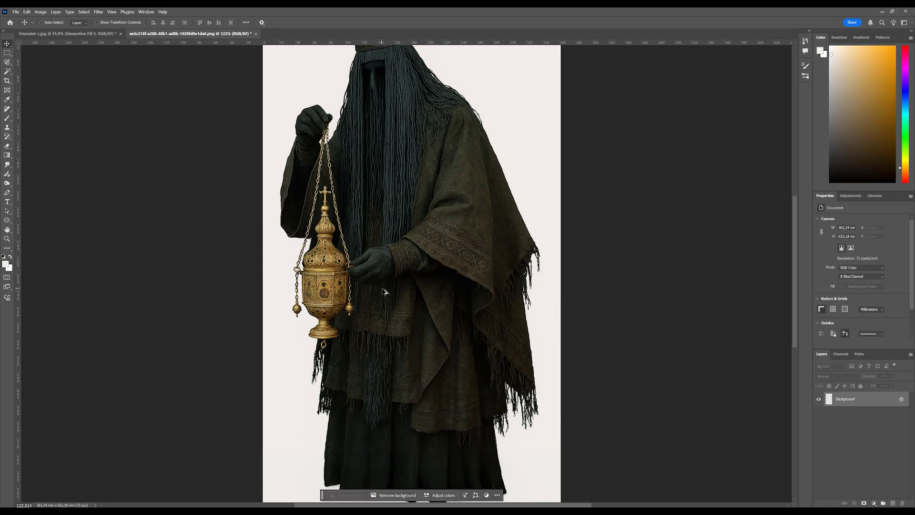
Add a Hue/Saturation adjustment sampled from the golden censer, with yellows at saturation -96 and lightness -100
{"action": "left_click", "coordinate": [847, 258]}
{"action": "left_click", "coordinate": [900, 222]}
{"action": "left_click_drag", "start_coordinate": [332, 301], "coordinate": [296, 307]}
{"action": "left_click_drag", "start_coordinate": [861, 281], "coordinate": [841, 282]}
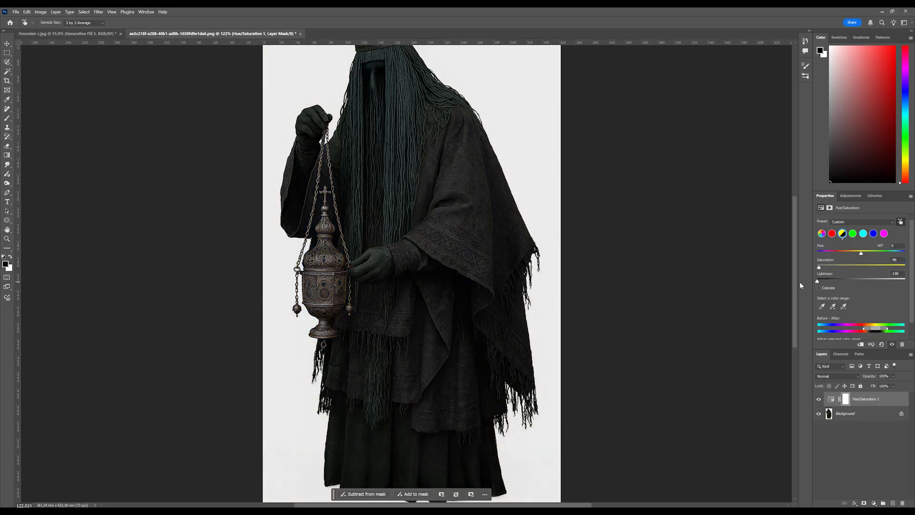
Turn the Hue/Saturation layer mask black to hide the adjustment from the whole image
{"action": "left_click", "coordinate": [845, 399]}
{"action": "left_click", "coordinate": [7, 155]}
{"action": "key", "text": "b"}
{"action": "key", "text": "ctrl+i"}
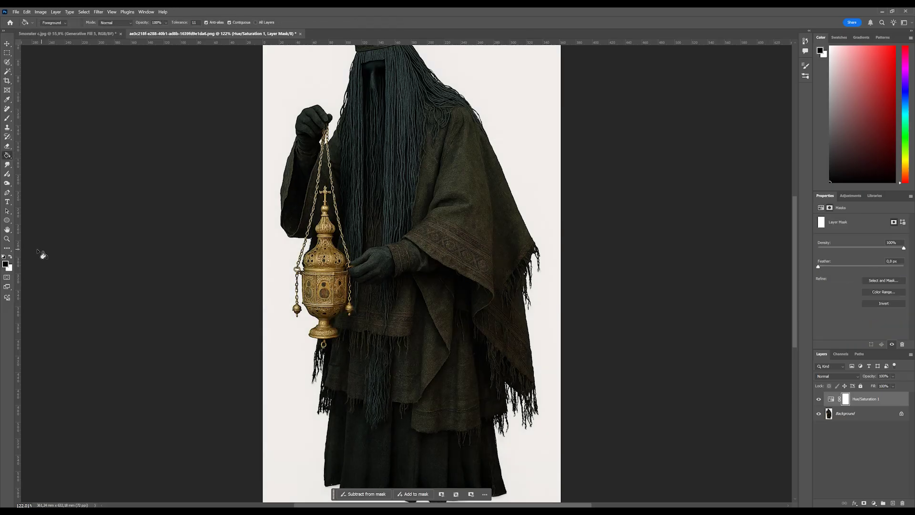
Paint the mask white over the censer and its chains, varying the brush size, and merge the adjustment into the image
{"action": "key", "text": "x"}
{"action": "scroll", "coordinate": [343, 310], "scroll_direction": "up", "scroll_amount": 2, "text": "alt"}
{"action": "mouse_move", "coordinate": [306, 363]}
{"action": "left_mouse_down"}
{"action": "mouse_move", "coordinate": [309, 344]}
{"action": "mouse_move", "coordinate": [273, 285]}
{"action": "mouse_move", "coordinate": [352, 312]}
{"action": "mouse_move", "coordinate": [352, 219]}
{"action": "left_mouse_up"}
{"action": "scroll", "coordinate": [352, 219], "scroll_direction": "up", "scroll_amount": 3}
{"action": "key", "text": "bracketleft"}
{"action": "key", "text": "bracketleft"}
{"action": "key", "text": "bracketleft"}
{"action": "mouse_move", "coordinate": [267, 261]}
{"action": "left_mouse_down"}
{"action": "mouse_move", "coordinate": [309, 79]}
{"action": "mouse_move", "coordinate": [352, 334]}
{"action": "left_mouse_up"}
{"action": "scroll", "coordinate": [291, 160], "scroll_direction": "up", "scroll_amount": 3}
{"action": "key", "text": "bracketright"}
{"action": "key", "text": "bracketright"}
{"action": "mouse_move", "coordinate": [276, 337]}
{"action": "left_mouse_down"}
{"action": "mouse_move", "coordinate": [323, 274]}
{"action": "mouse_move", "coordinate": [313, 201]}
{"action": "left_mouse_up"}
{"action": "key", "text": "ctrl+e"}
{"action": "scroll", "coordinate": [313, 201], "scroll_direction": "down", "scroll_amount": 3, "text": "alt"}
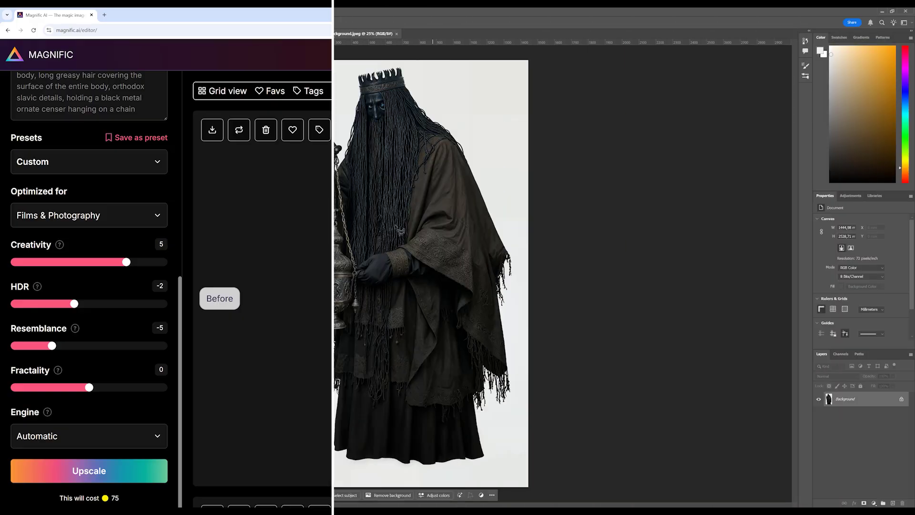
In the Magnific-upscaled image, lasso the gloved hand beside the censer and run Generative Fill with the prompt "dark wrinkled hand"
{"action": "scroll", "coordinate": [398, 230], "scroll_direction": "up", "scroll_amount": 5, "text": "alt"}
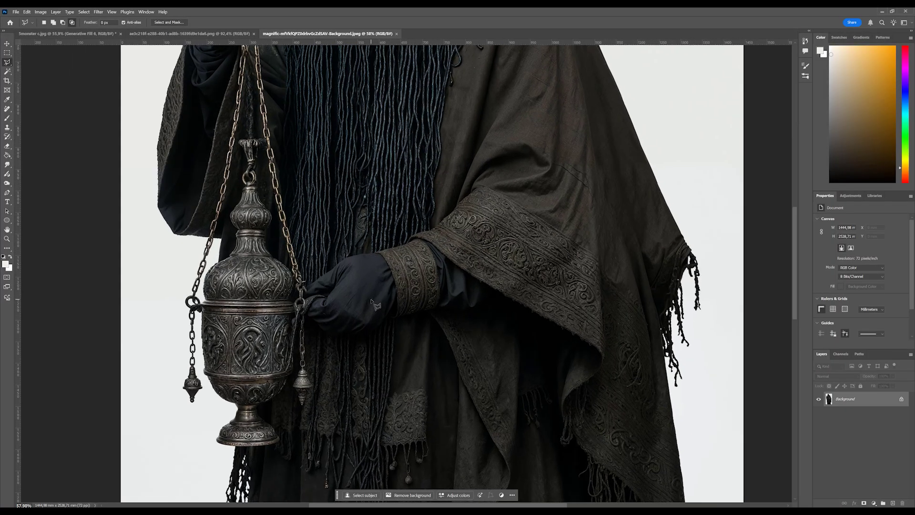
{"action": "scroll", "coordinate": [456, 344], "scroll_direction": "down", "scroll_amount": 5, "text": "alt"}
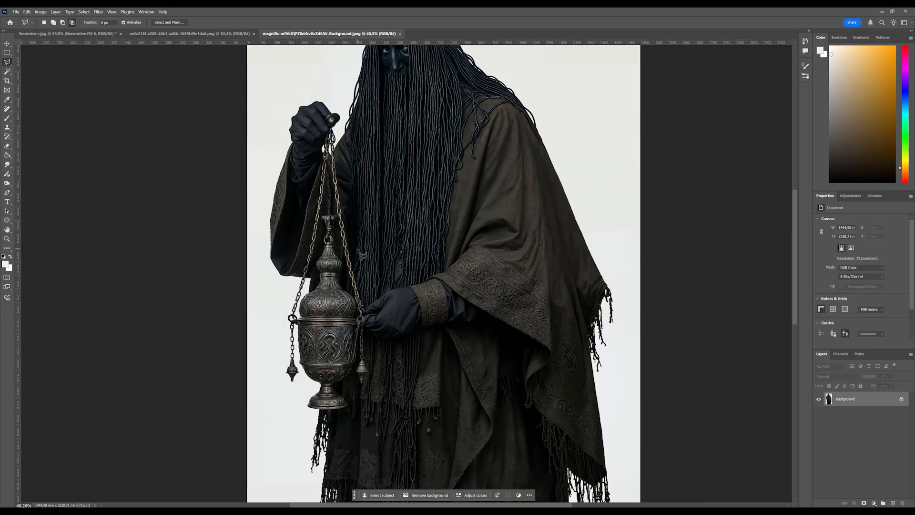
{"action": "scroll", "coordinate": [313, 144], "scroll_direction": "up", "scroll_amount": 6, "text": "alt"}
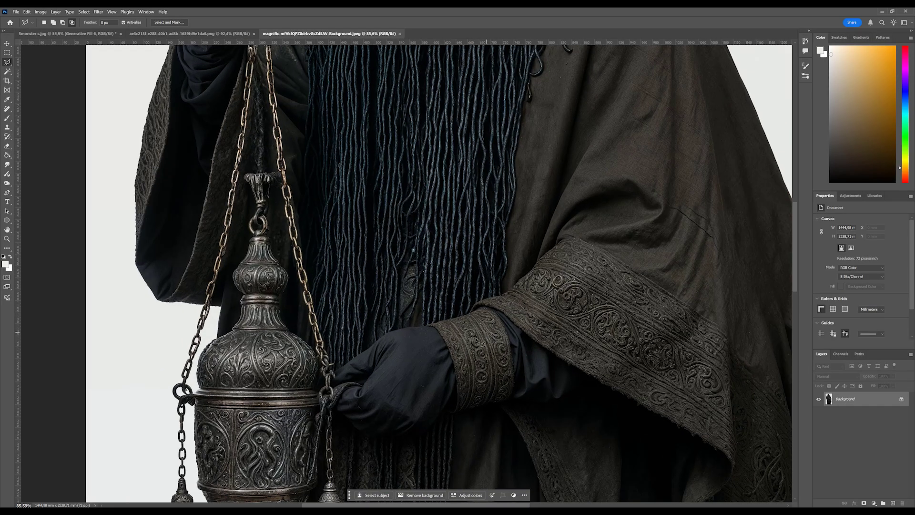
{"action": "mouse_move", "coordinate": [432, 323]}
{"action": "left_mouse_down"}
{"action": "mouse_move", "coordinate": [451, 409]}
{"action": "mouse_move", "coordinate": [377, 434]}
{"action": "mouse_move", "coordinate": [334, 381]}
{"action": "mouse_move", "coordinate": [432, 324]}
{"action": "mouse_move", "coordinate": [448, 375]}
{"action": "mouse_move", "coordinate": [407, 334]}
{"action": "left_mouse_up"}
{"action": "scroll", "coordinate": [424, 352], "scroll_direction": "up", "scroll_amount": 2, "text": "alt"}
{"action": "left_click", "coordinate": [378, 401]}
{"action": "type", "text": "dark wrinkled h"}
{"action": "type", "text": "and"}
{"action": "key", "text": "Return"}
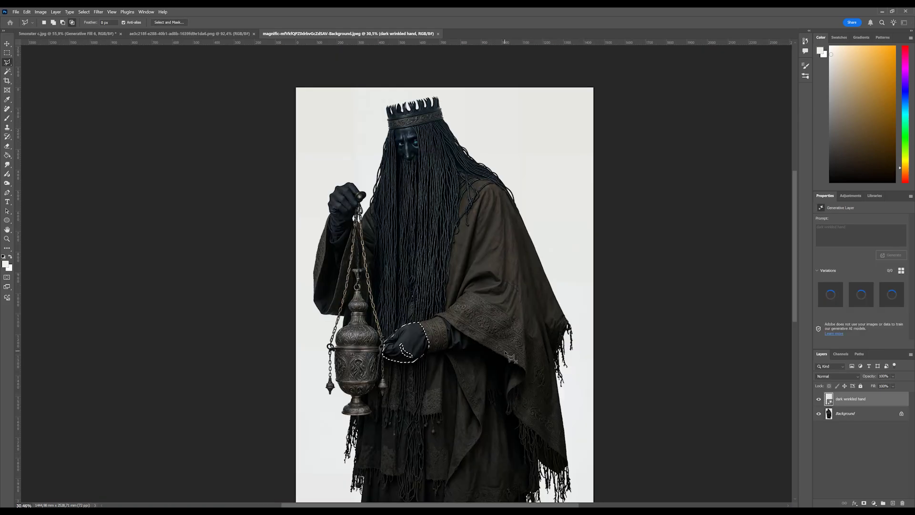
Compare the generated hand variations up close and choose the third one
{"action": "scroll", "coordinate": [420, 309], "scroll_direction": "up", "scroll_amount": 5, "text": "alt"}
{"action": "left_click", "coordinate": [858, 294]}
{"action": "left_click", "coordinate": [892, 294]}
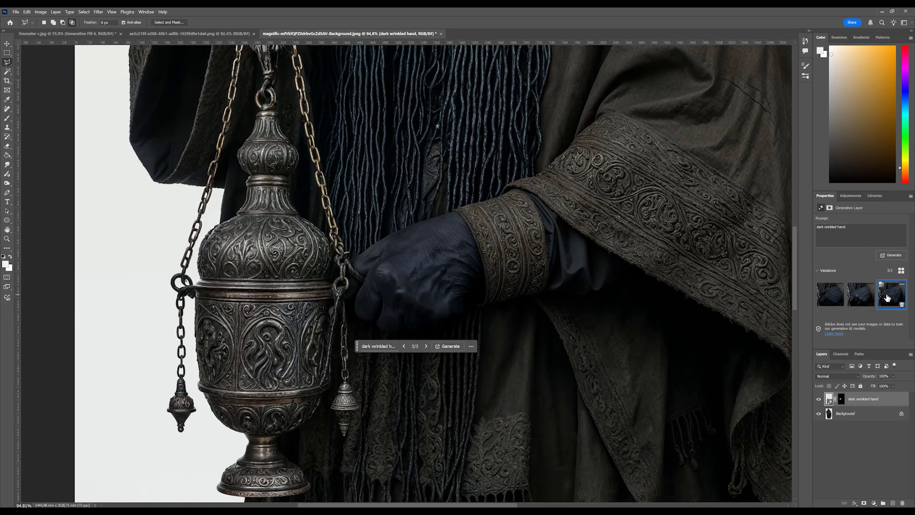
Lasso the visible face between the strands of hair and fill it with black on a new layer
{"action": "scroll", "coordinate": [382, 190], "scroll_direction": "down", "scroll_amount": 3, "text": "alt"}
{"action": "scroll", "coordinate": [412, 92], "scroll_direction": "up", "scroll_amount": 4, "text": "alt"}
{"action": "mouse_move", "coordinate": [412, 92]}
{"action": "left_mouse_down"}
{"action": "mouse_move", "coordinate": [434, 180]}
{"action": "mouse_move", "coordinate": [433, 304]}
{"action": "mouse_move", "coordinate": [377, 353]}
{"action": "mouse_move", "coordinate": [350, 241]}
{"action": "mouse_move", "coordinate": [339, 98]}
{"action": "left_mouse_up"}
{"action": "key", "text": "ctrl+shift+alt+n"}
{"action": "key", "text": "g"}
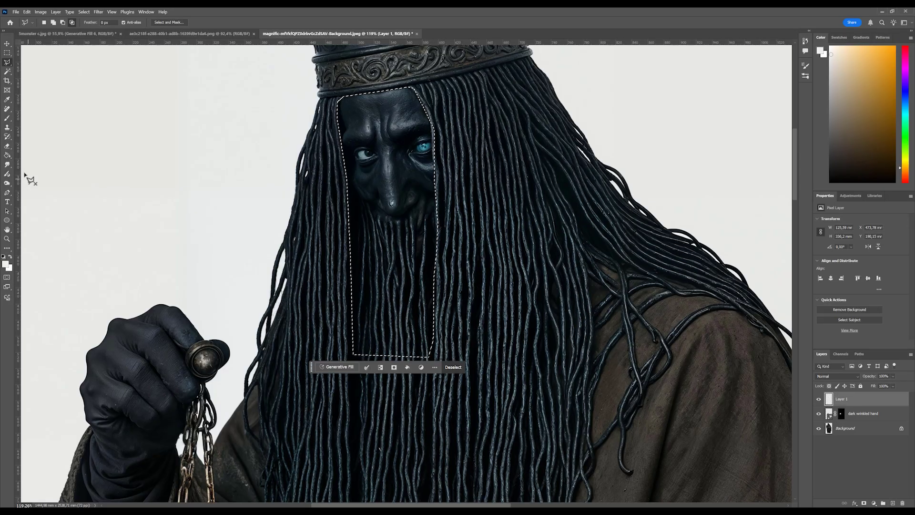
{"action": "left_click", "coordinate": [4, 257]}
{"action": "left_click", "coordinate": [405, 188]}
{"action": "key", "text": "ctrl+d"}
Set the black face layer's opacity to 88% and erase along its lower edge to blend it into the hair
{"action": "left_click", "coordinate": [7, 43]}
{"action": "key", "text": "8"}
{"action": "key", "text": "8"}
{"action": "left_click", "coordinate": [7, 146]}
{"action": "left_click_drag", "start_coordinate": [401, 343], "coordinate": [368, 389]}
Paint over the darkened face opening with the Selection Brush and run Generative Fill without a prompt
{"action": "right_click", "coordinate": [7, 62]}
{"action": "left_click", "coordinate": [38, 72]}
{"action": "key", "text": "x"}
{"action": "mouse_move", "coordinate": [356, 317]}
{"action": "left_mouse_down"}
{"action": "mouse_move", "coordinate": [352, 114]}
{"action": "mouse_move", "coordinate": [397, 104]}
{"action": "mouse_move", "coordinate": [424, 251]}
{"action": "mouse_move", "coordinate": [381, 324]}
{"action": "mouse_move", "coordinate": [386, 343]}
{"action": "left_mouse_up"}
{"action": "left_click", "coordinate": [344, 361]}
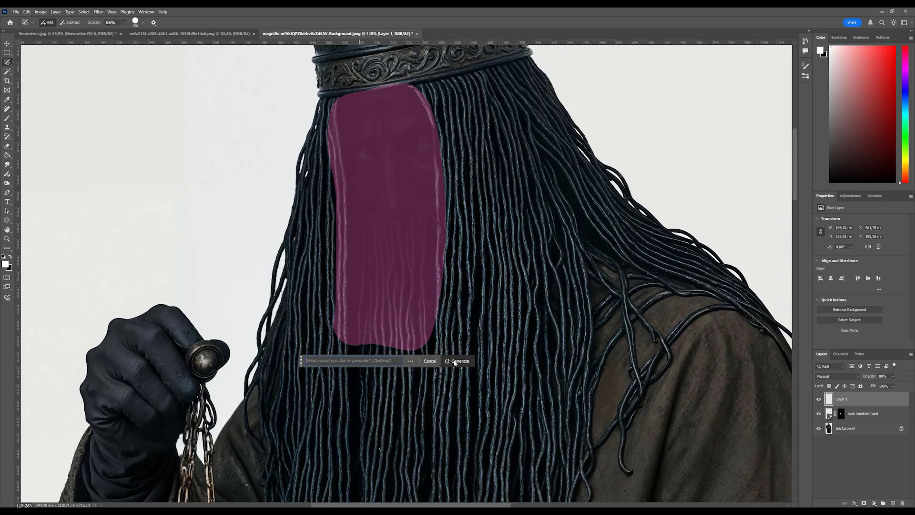
{"action": "left_click", "coordinate": [458, 361]}
Choose the second variation for the face opening and inspect it up close and in the whole figure
{"action": "scroll", "coordinate": [421, 243], "scroll_direction": "down", "scroll_amount": 6, "text": "alt"}
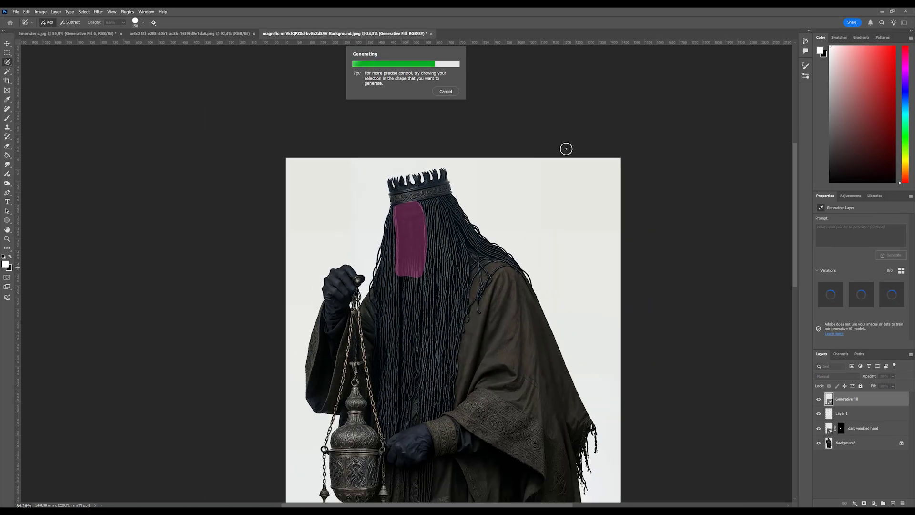
{"action": "left_click", "coordinate": [861, 294]}
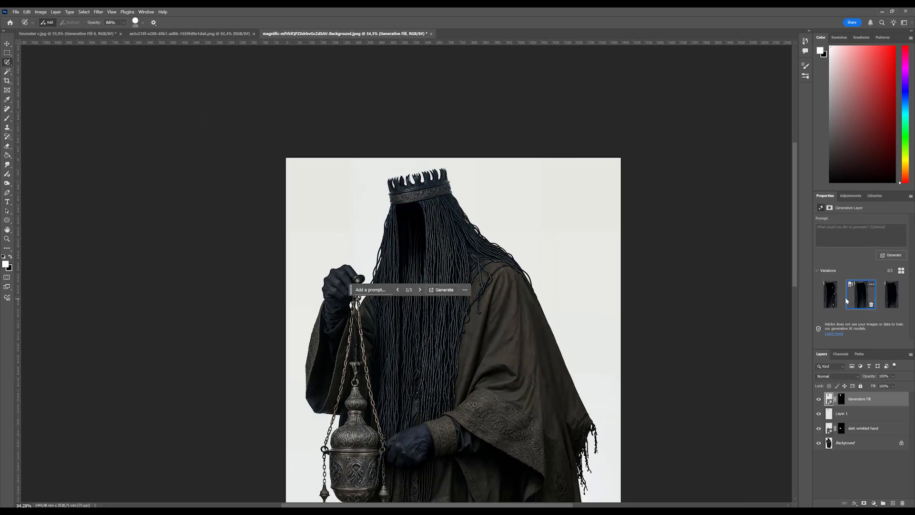
{"action": "scroll", "coordinate": [429, 214], "scroll_direction": "up", "scroll_amount": 5, "text": "alt"}
{"action": "scroll", "coordinate": [455, 113], "scroll_direction": "down", "scroll_amount": 8, "text": "alt"}
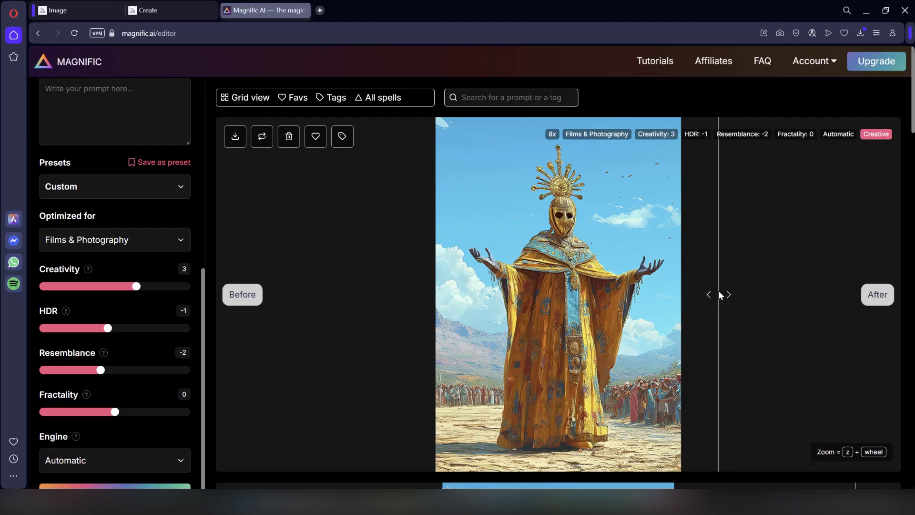
In Magnific, compare the gold-masked figure before and after upscaling, at normal size and enlarged
{"action": "left_click_drag", "start_coordinate": [719, 291], "coordinate": [406, 288]}
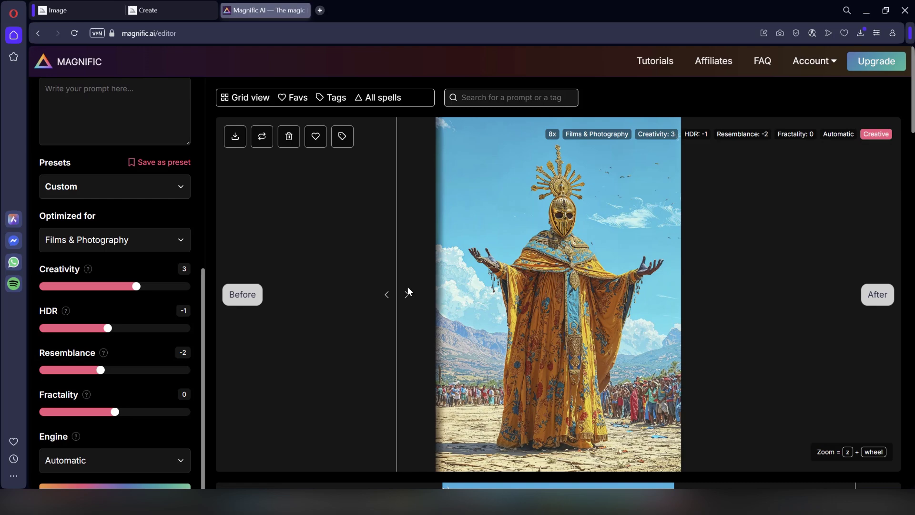
{"action": "key", "text": "ctrl+plus"}
{"action": "key", "text": "ctrl+plus"}
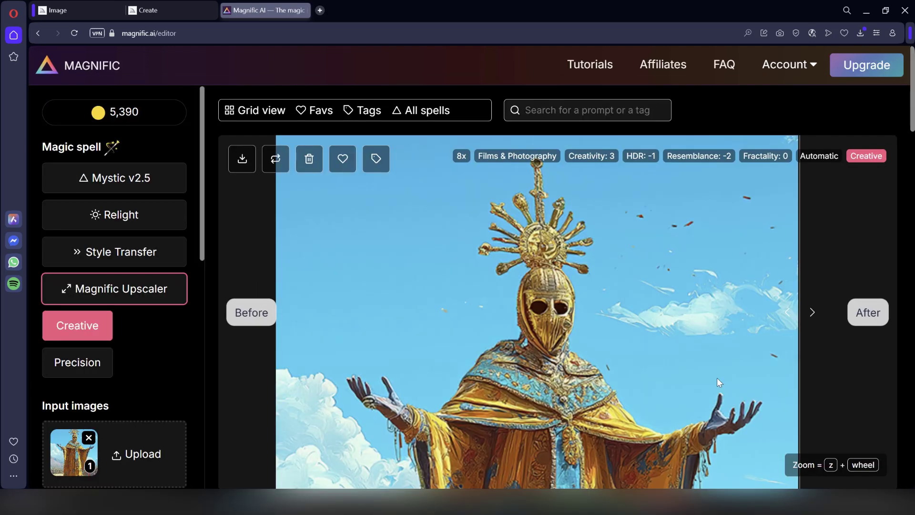
{"action": "left_click_drag", "start_coordinate": [717, 377], "coordinate": [264, 410]}
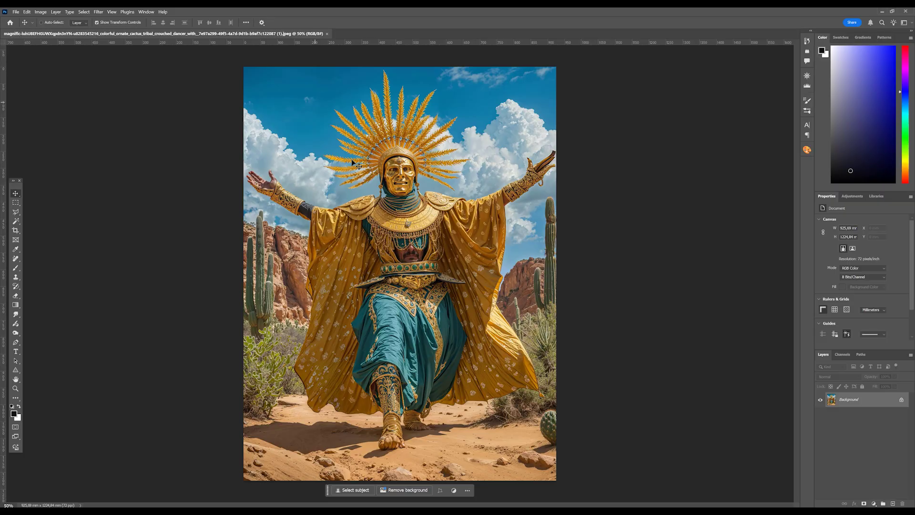
Outline the bearded face above the jewelled belt with the Polygonal Lasso and replace it with costume detail
{"action": "scroll", "coordinate": [396, 263], "scroll_direction": "up", "scroll_amount": 5, "text": "alt"}
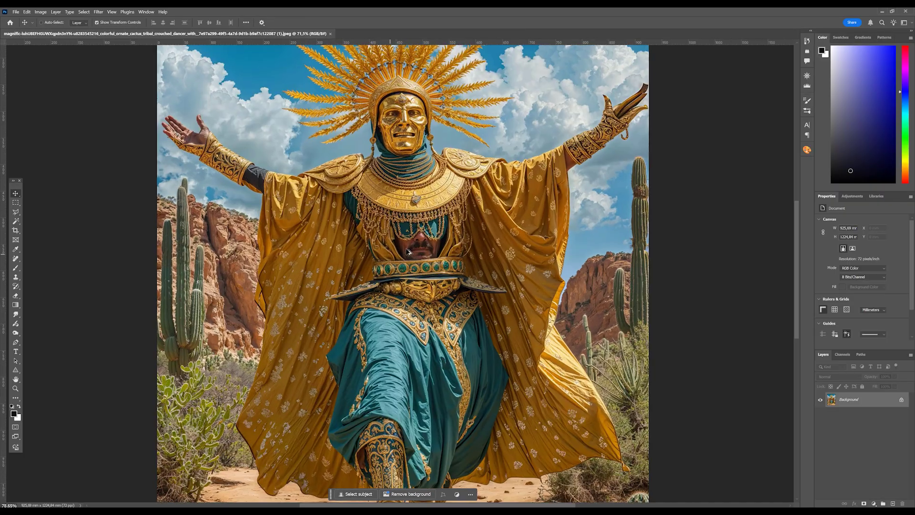
{"action": "key", "text": "l"}
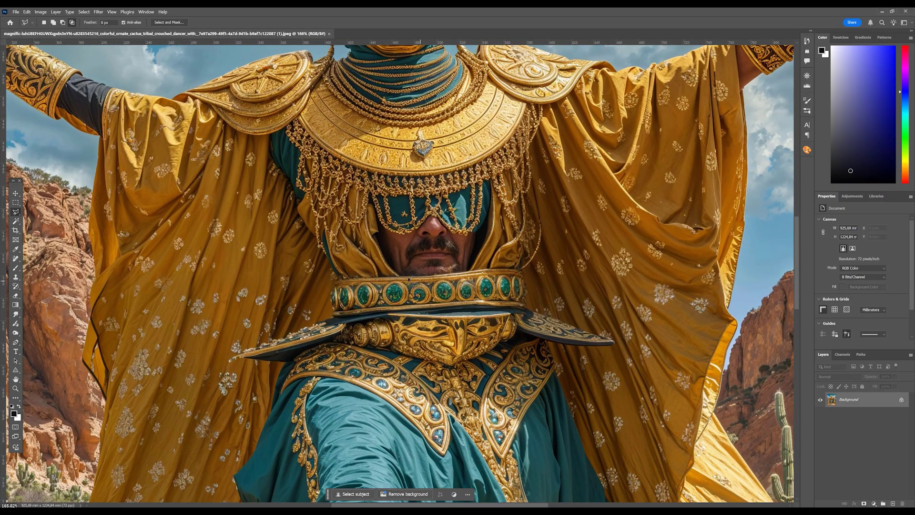
{"action": "mouse_move", "coordinate": [481, 276]}
{"action": "left_mouse_down"}
{"action": "mouse_move", "coordinate": [390, 260]}
{"action": "mouse_move", "coordinate": [477, 272]}
{"action": "left_mouse_up"}
{"action": "left_click", "coordinate": [504, 288]}
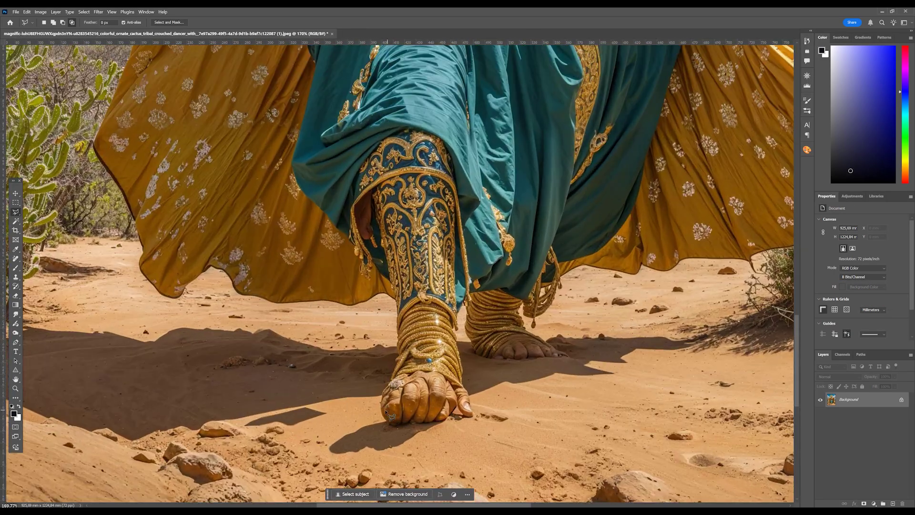
Outline the bare front foot with the Polygonal Lasso and run Generative Fill with the prompt "shoe"
{"action": "left_click", "coordinate": [387, 413]}
{"action": "left_click", "coordinate": [433, 352]}
{"action": "left_click", "coordinate": [476, 414]}
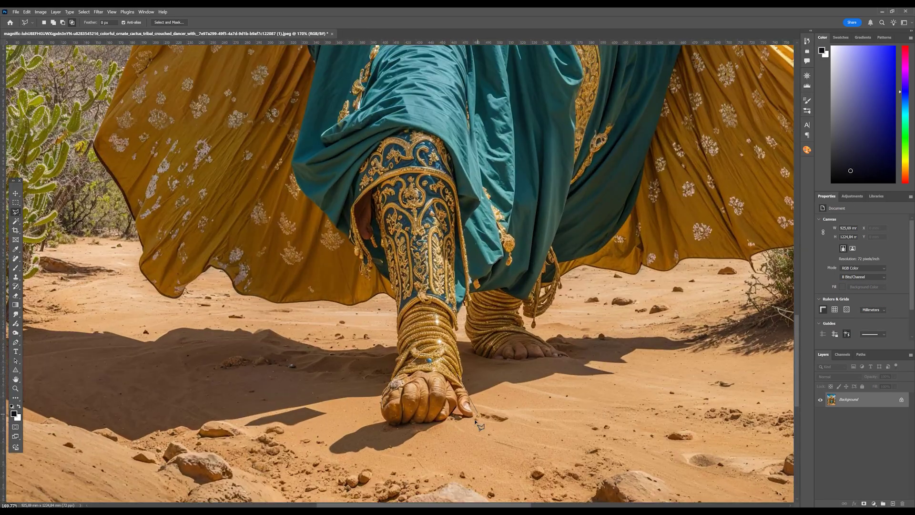
{"action": "left_click", "coordinate": [429, 435]}
{"action": "double_click", "coordinate": [384, 411]}
{"action": "left_click", "coordinate": [382, 444]}
{"action": "type", "text": "shoe"}
{"action": "key", "text": "Return"}
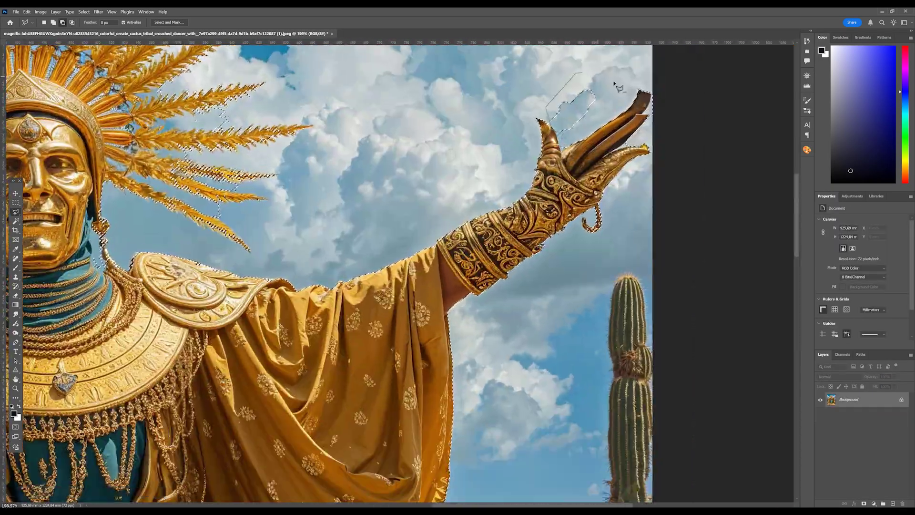
Clean up the figure's selection by subtracting leftover sky around the raised hand, headdress and neck
{"action": "scroll", "coordinate": [619, 88], "scroll_direction": "down", "scroll_amount": 5, "text": "alt"}
{"action": "scroll", "coordinate": [364, 184], "scroll_direction": "up", "scroll_amount": 6, "text": "alt"}
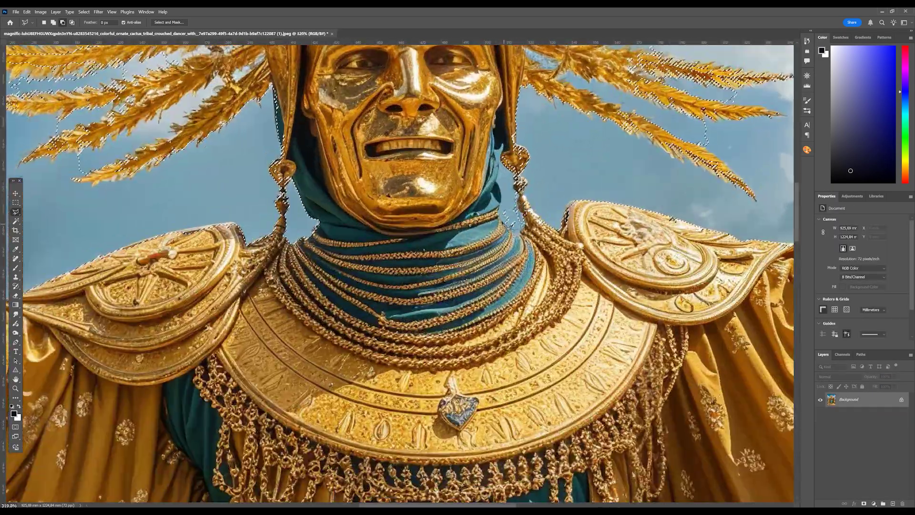
{"action": "scroll", "coordinate": [688, 384], "scroll_direction": "down", "scroll_amount": 7, "text": "alt"}
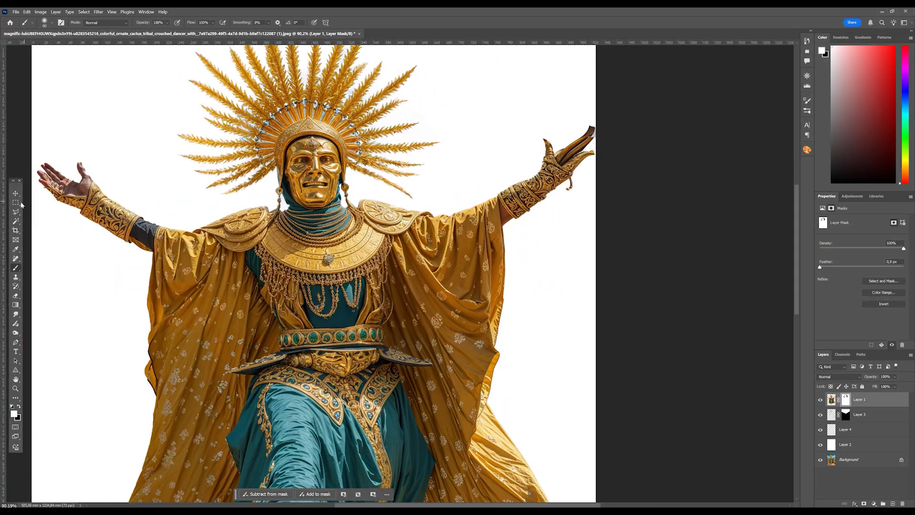
Replace the gold-gloved hand with the third Generative Fill variation of "wrinkled hand" and merge the figure layers above the white background
{"action": "key", "text": "l"}
{"action": "mouse_move", "coordinate": [581, 122]}
{"action": "left_mouse_down"}
{"action": "mouse_move", "coordinate": [564, 205]}
{"action": "mouse_move", "coordinate": [564, 123]}
{"action": "left_mouse_up"}
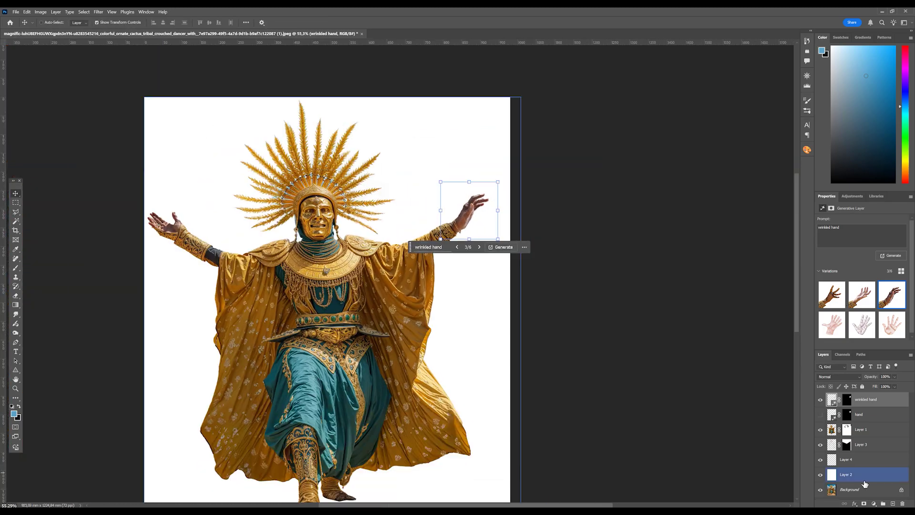
{"action": "left_click", "coordinate": [877, 445], "text": "shift"}
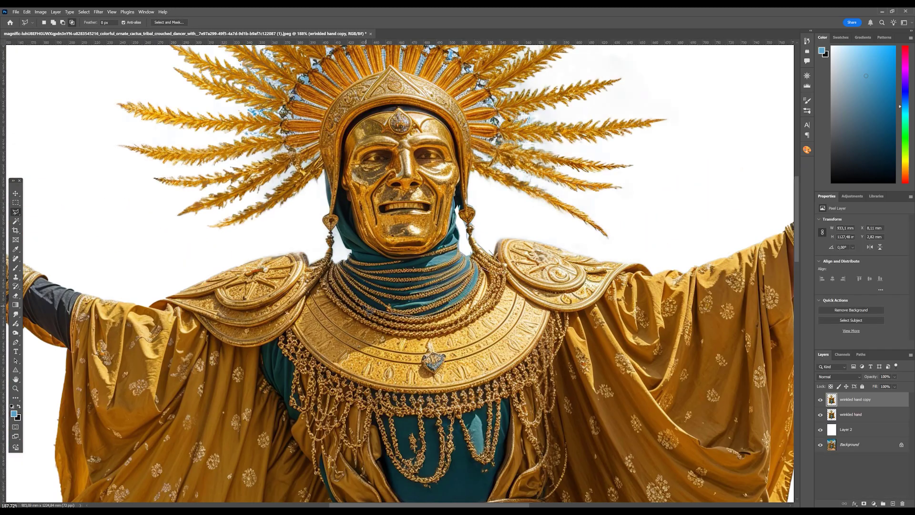
Duplicate the merged figure and lasso around the head, neck and feathered headdress to isolate them on the lower copy
{"action": "left_click", "coordinate": [317, 246]}
{"action": "left_click", "coordinate": [289, 232]}
{"action": "left_click", "coordinate": [176, 231]}
{"action": "left_click", "coordinate": [122, 164]}
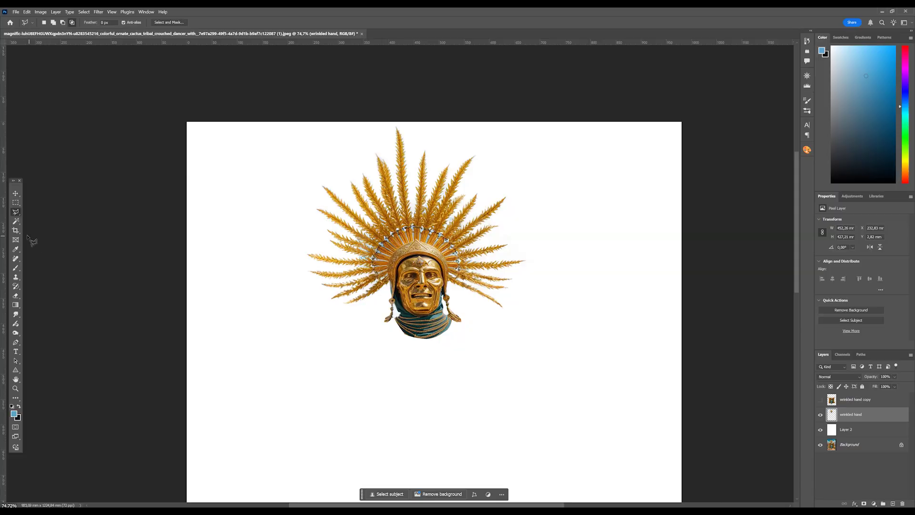
Remove the head, neck and headdress from the body layer, following the inner edge of the gold necklaces
{"action": "key", "text": "v"}
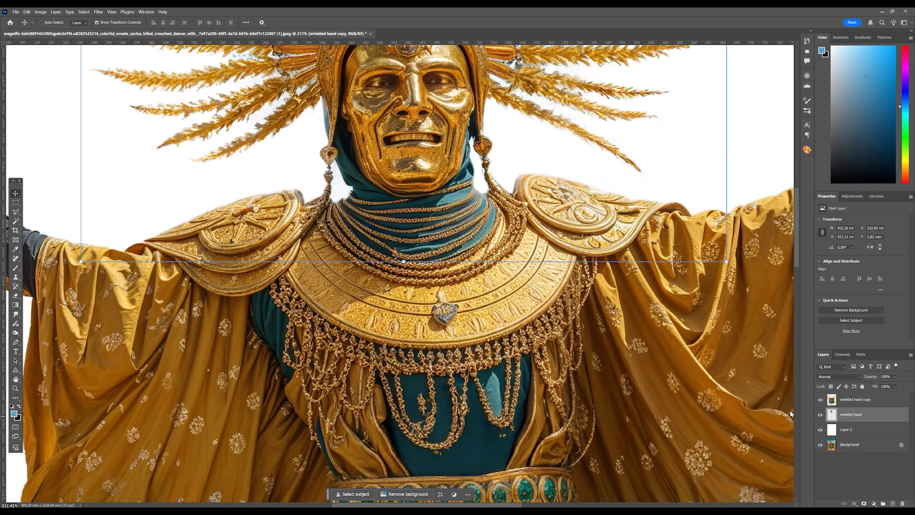
{"action": "left_click", "coordinate": [301, 197]}
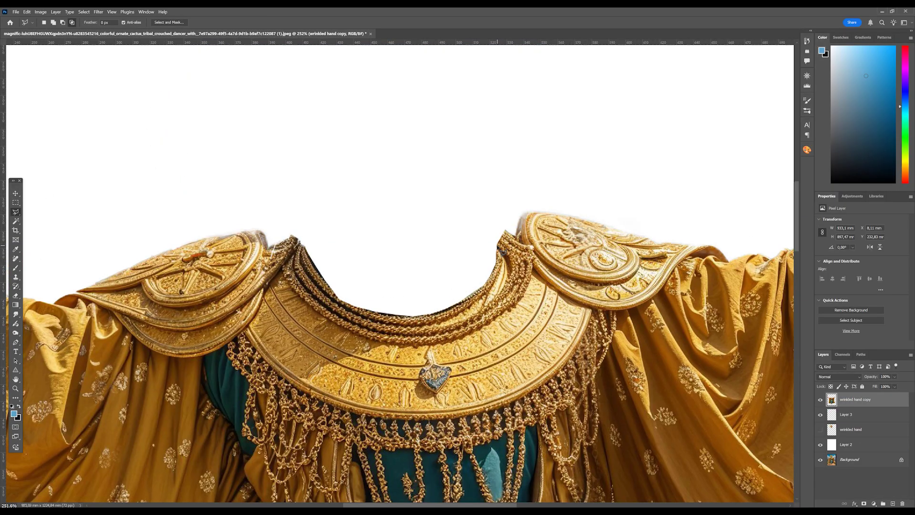
{"action": "mouse_move", "coordinate": [503, 252]}
{"action": "left_mouse_down"}
{"action": "mouse_move", "coordinate": [360, 315]}
{"action": "mouse_move", "coordinate": [380, 214]}
{"action": "mouse_move", "coordinate": [498, 224]}
{"action": "mouse_move", "coordinate": [479, 248]}
{"action": "mouse_move", "coordinate": [495, 243]}
{"action": "left_mouse_up"}
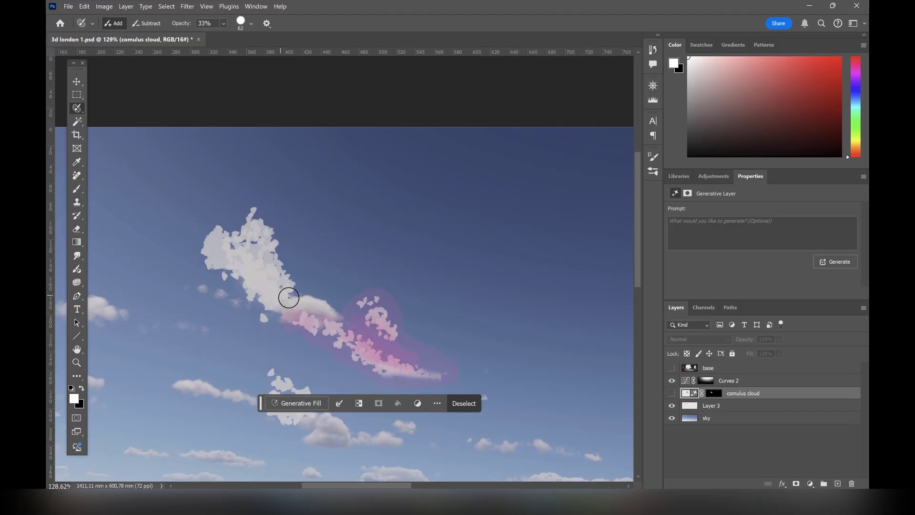
In 3d london 1.psd, paint the Selection Brush over the rough white cloud shapes and run Generative Fill with "cumulus cloud"
{"action": "left_click_drag", "start_coordinate": [288, 296], "coordinate": [224, 238]}
{"action": "left_click", "coordinate": [274, 403]}
{"action": "type", "text": "cumulus cloud"}
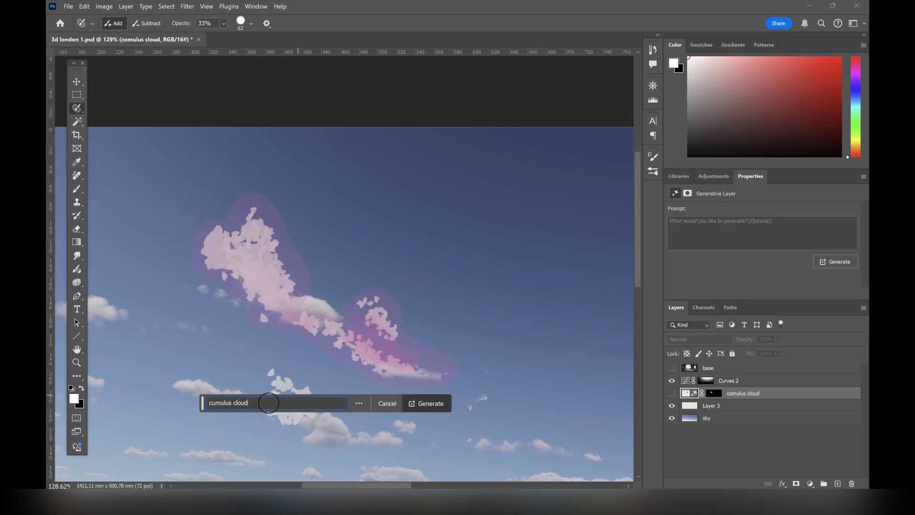
{"action": "key", "text": "Return"}
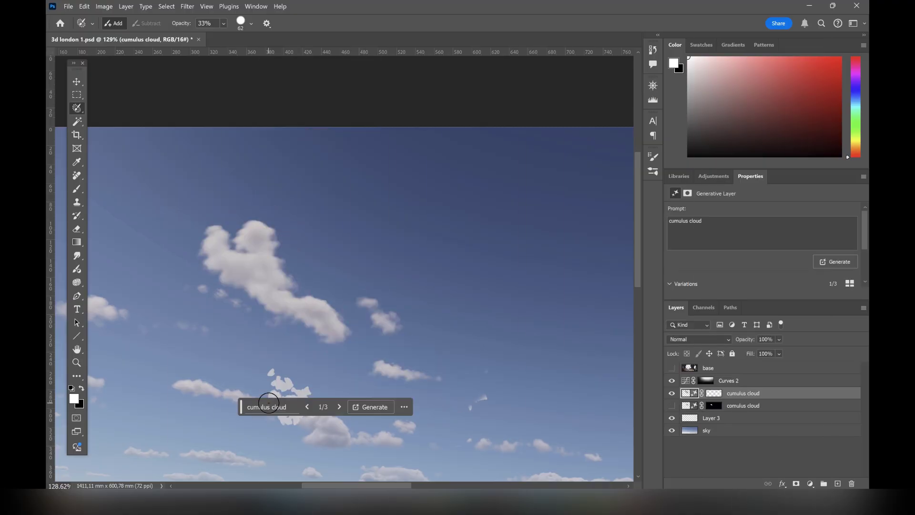
Reveal the hidden layers progressively up the stack in 11.psd and in monster 2 layers.psd to review how each scene builds up
{"action": "scroll", "coordinate": [490, 328], "scroll_direction": "down", "scroll_amount": 1}
{"action": "scroll", "coordinate": [490, 329], "scroll_direction": "down", "scroll_amount": 2}
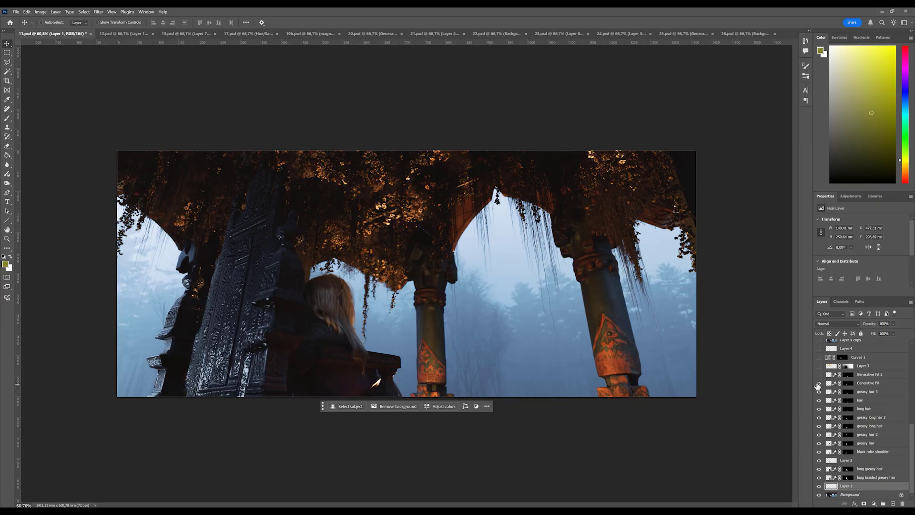
{"action": "scroll", "coordinate": [852, 391], "scroll_direction": "up", "scroll_amount": 3}
{"action": "left_click_drag", "start_coordinate": [819, 437], "coordinate": [819, 365]}
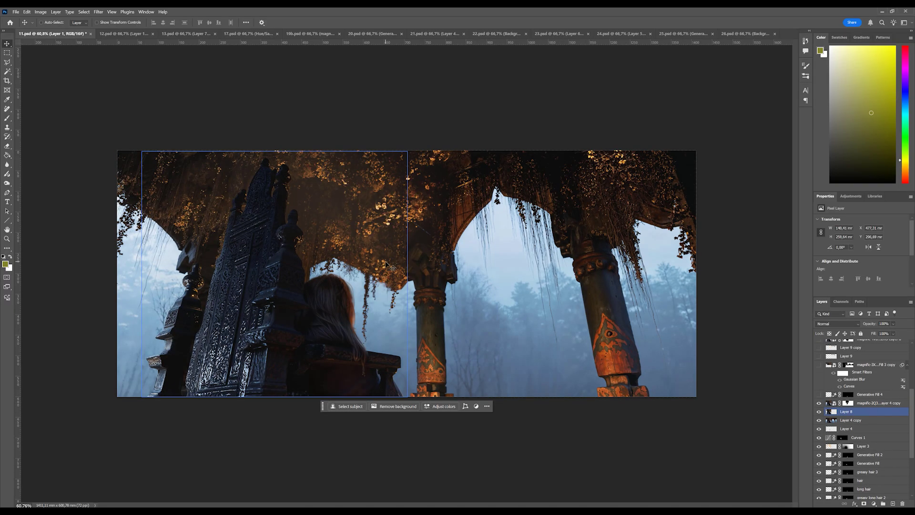
{"action": "scroll", "coordinate": [856, 407], "scroll_direction": "up", "scroll_amount": 2}
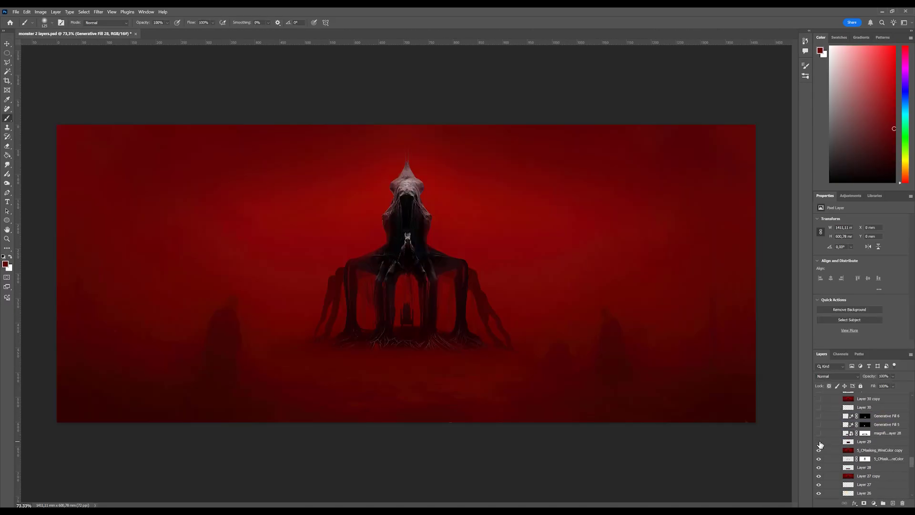
{"action": "mouse_move", "coordinate": [820, 426]}
{"action": "left_mouse_down"}
{"action": "mouse_move", "coordinate": [819, 399]}
{"action": "mouse_move", "coordinate": [822, 470]}
{"action": "mouse_move", "coordinate": [820, 416]}
{"action": "left_mouse_up"}
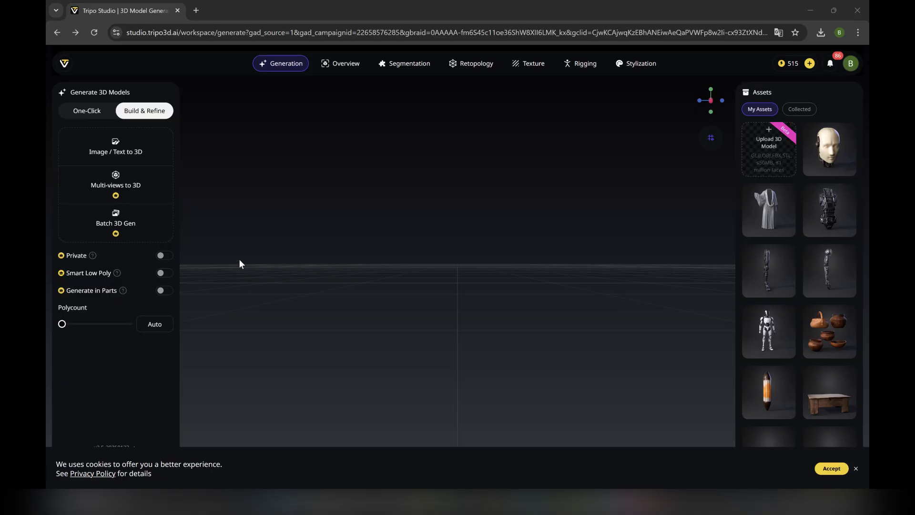
In Tripo Studio, upload 02.jpg for Image / Text to 3D and generate the model with the polycount on Auto
{"action": "left_click", "coordinate": [134, 150]}
{"action": "left_click", "coordinate": [385, 137]}
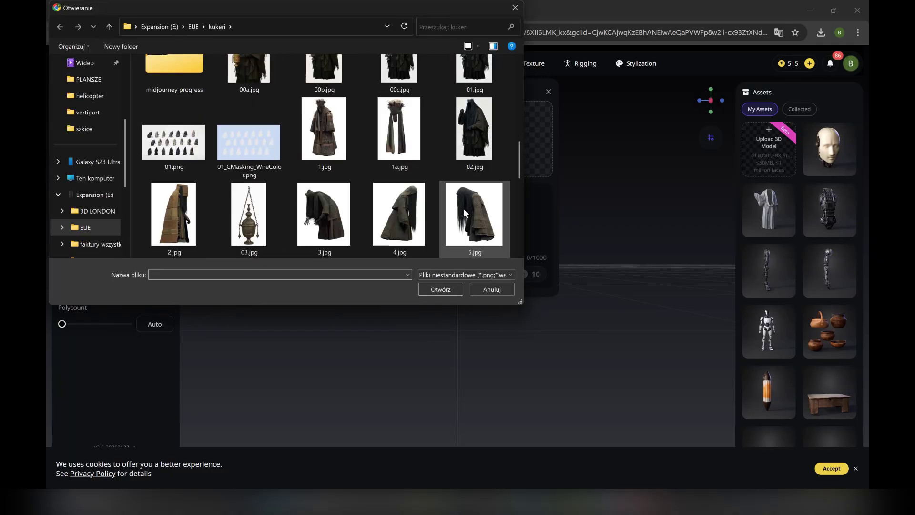
{"action": "double_click", "coordinate": [477, 137]}
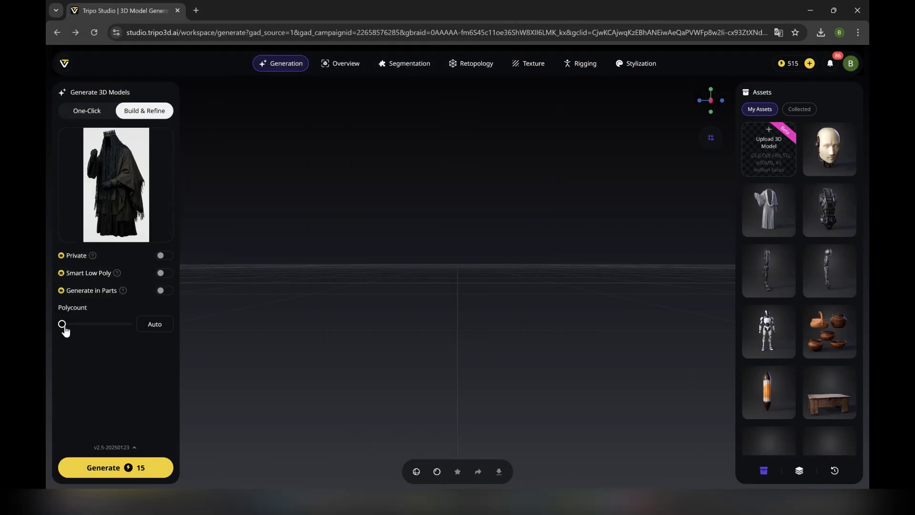
{"action": "mouse_move", "coordinate": [65, 331]}
{"action": "left_mouse_down"}
{"action": "mouse_move", "coordinate": [143, 333]}
{"action": "mouse_move", "coordinate": [48, 329]}
{"action": "left_mouse_up"}
{"action": "left_click", "coordinate": [106, 468]}
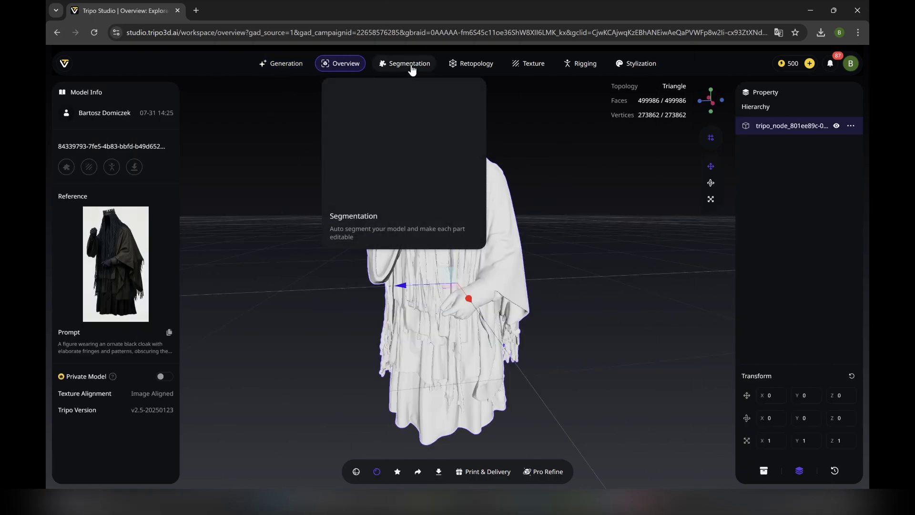
Look over the Segmentation and Retopology options for the generated cloaked figure
{"action": "left_click", "coordinate": [404, 63]}
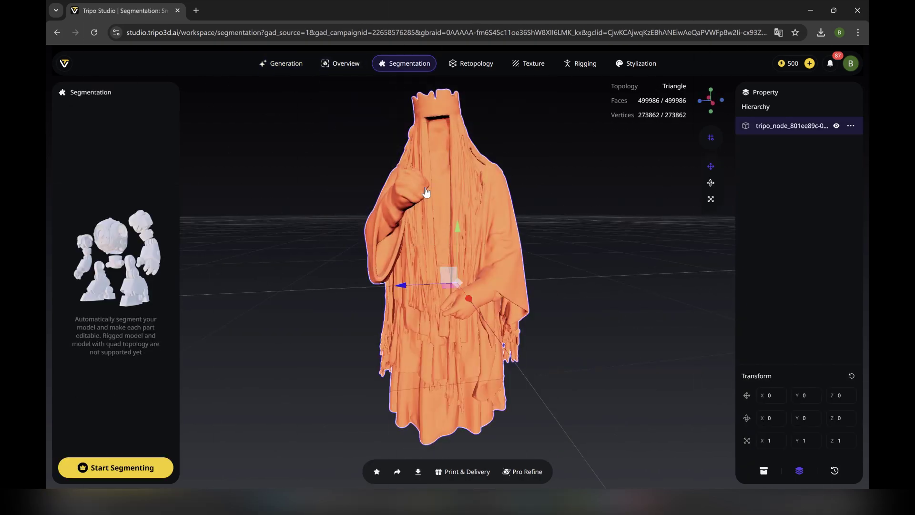
{"action": "mouse_move", "coordinate": [331, 256]}
{"action": "left_mouse_down"}
{"action": "mouse_move", "coordinate": [276, 263]}
{"action": "mouse_move", "coordinate": [319, 263]}
{"action": "left_mouse_up"}
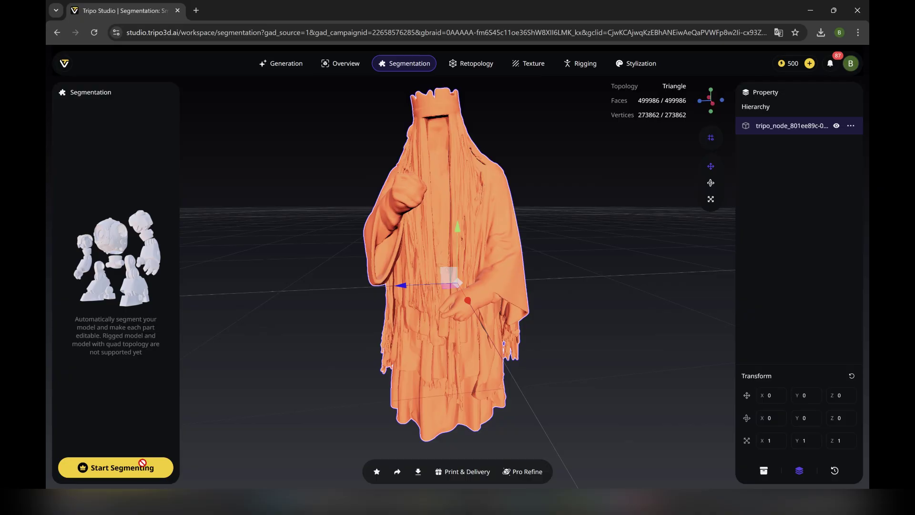
{"action": "mouse_move", "coordinate": [137, 466]}
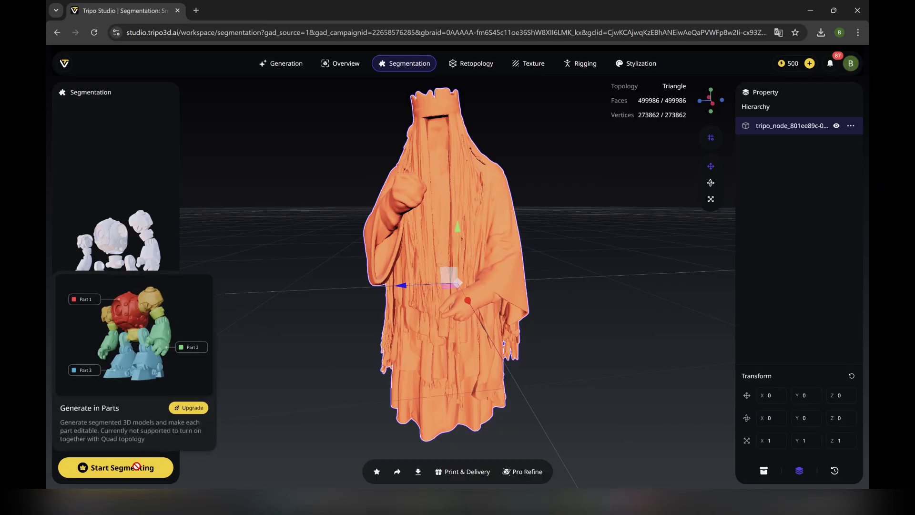
{"action": "left_click", "coordinate": [471, 63]}
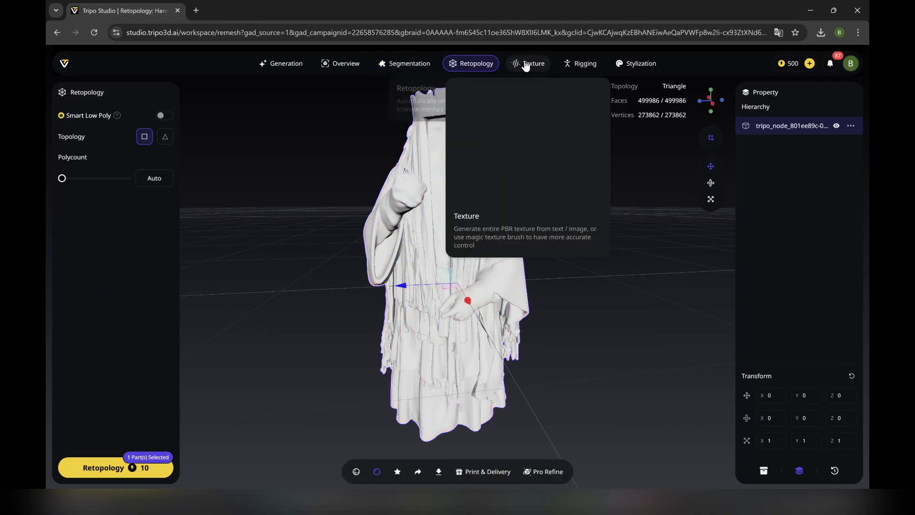
Generate a texture for the cloaked model from its reference image with image alignment and no style reference
{"action": "left_click", "coordinate": [528, 64]}
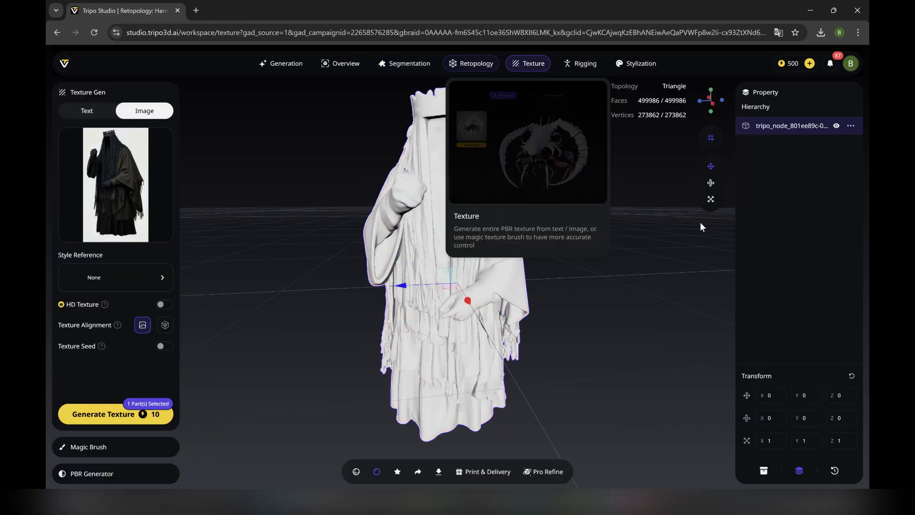
{"action": "left_click", "coordinate": [93, 414]}
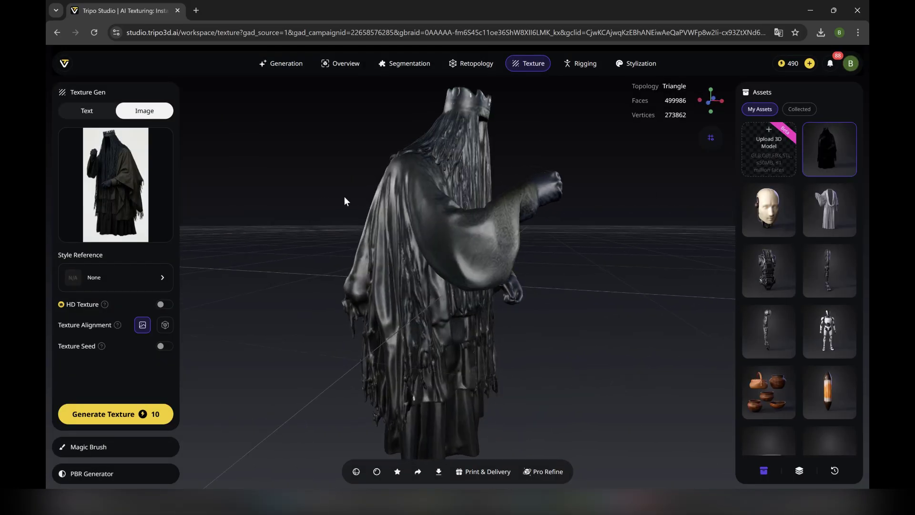
Inspect the textured cloaked figure from several sides, toggling the untextured display and Wireframe Mode on and off
{"action": "left_click", "coordinate": [376, 472]}
{"action": "left_click", "coordinate": [377, 471]}
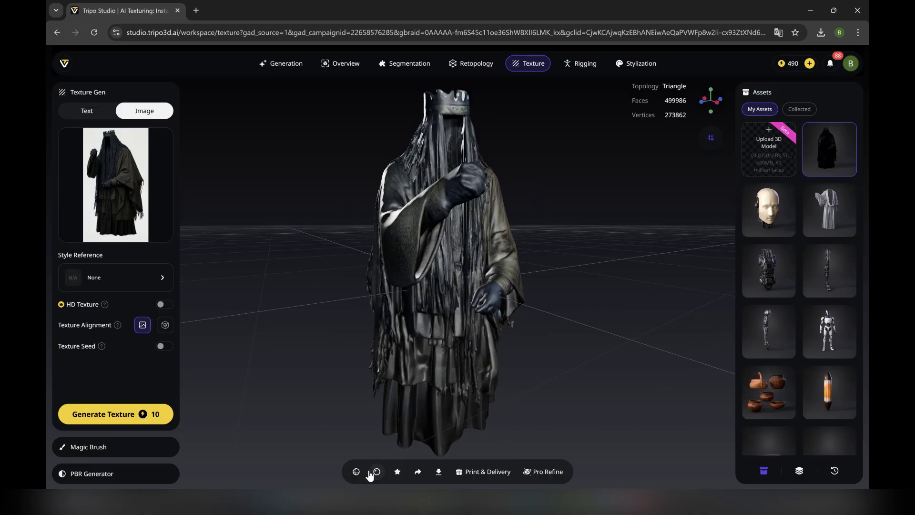
{"action": "left_click", "coordinate": [356, 471]}
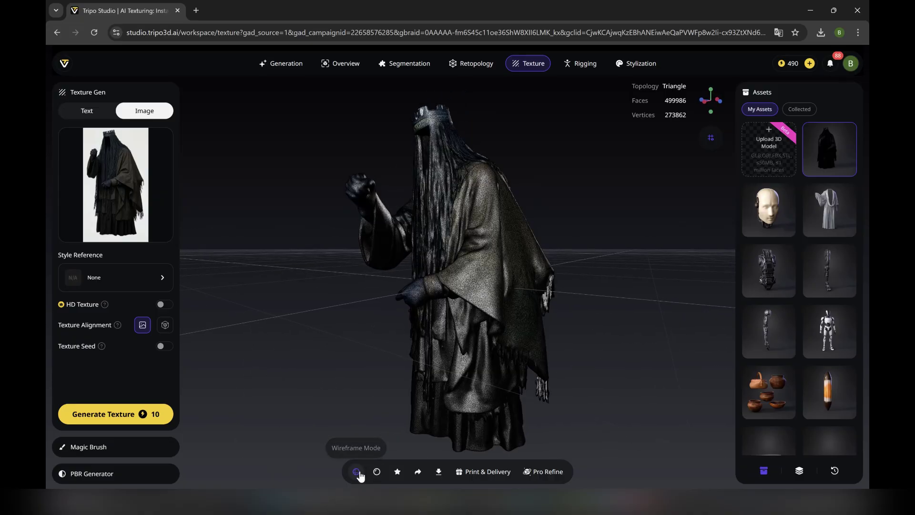
{"action": "left_click", "coordinate": [356, 472]}
Open the export options for the textured model and choose FBX as the format
{"action": "left_click", "coordinate": [438, 472]}
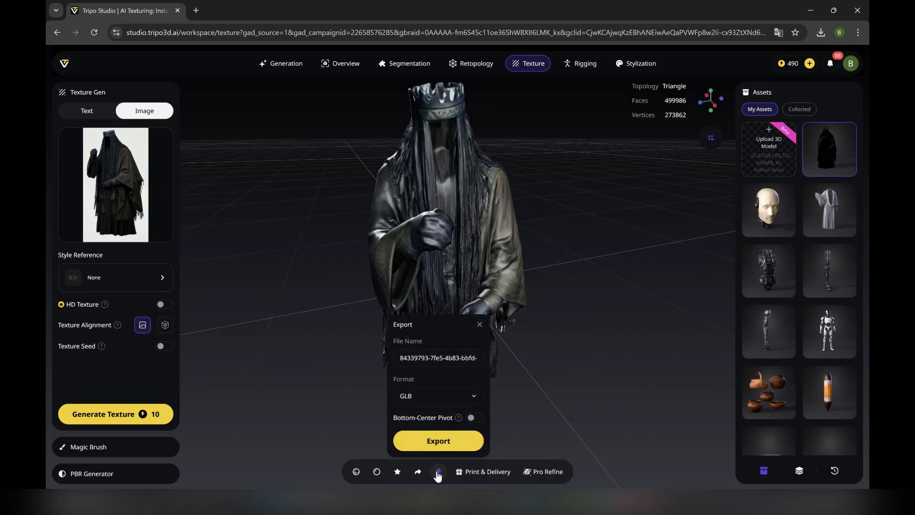
{"action": "left_click", "coordinate": [473, 398]}
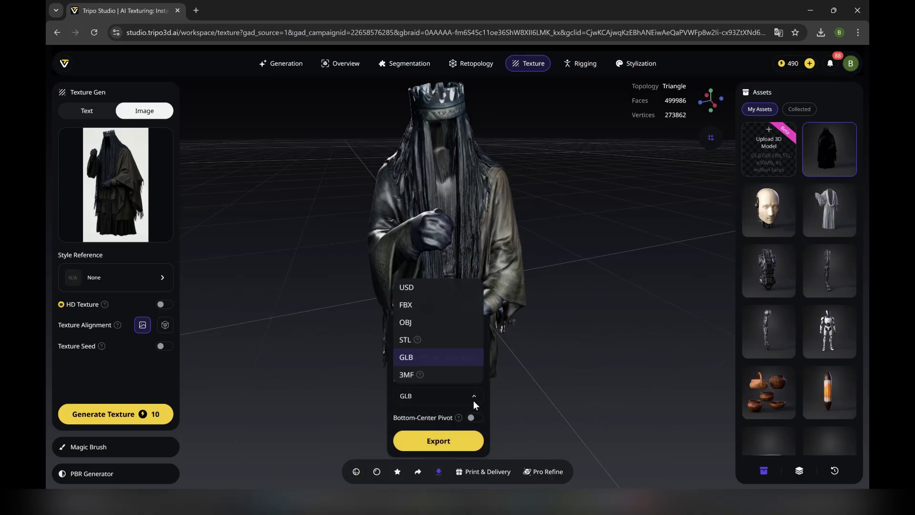
{"action": "left_click", "coordinate": [417, 307]}
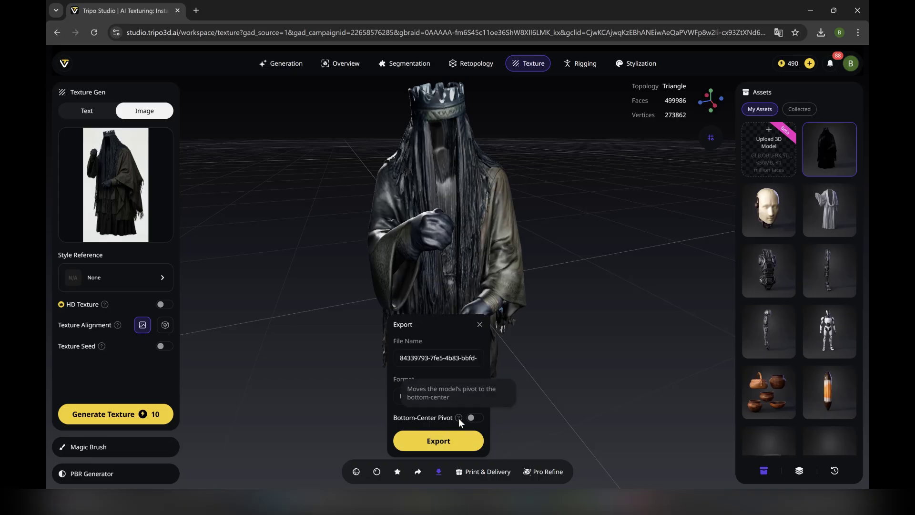
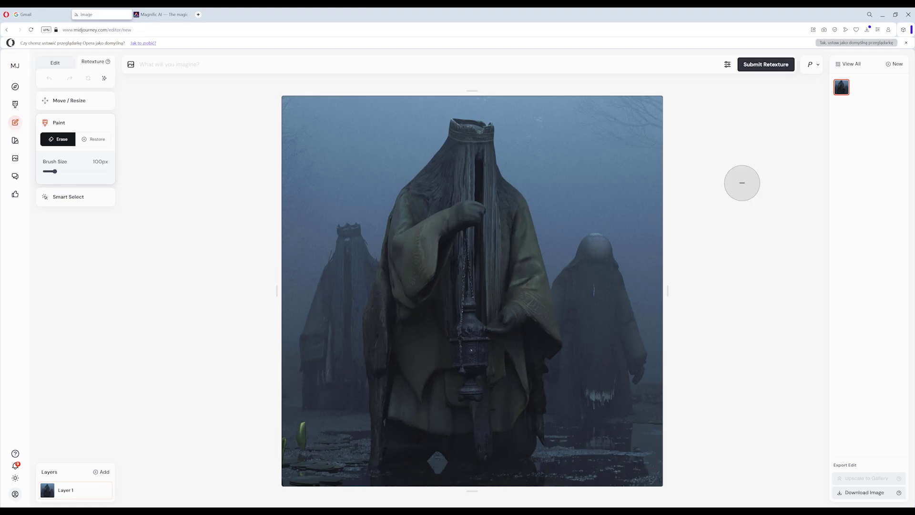
Upload a reference image and add it as a style reference for retexturing the cloaked figures scene
{"action": "left_click", "coordinate": [130, 65]}
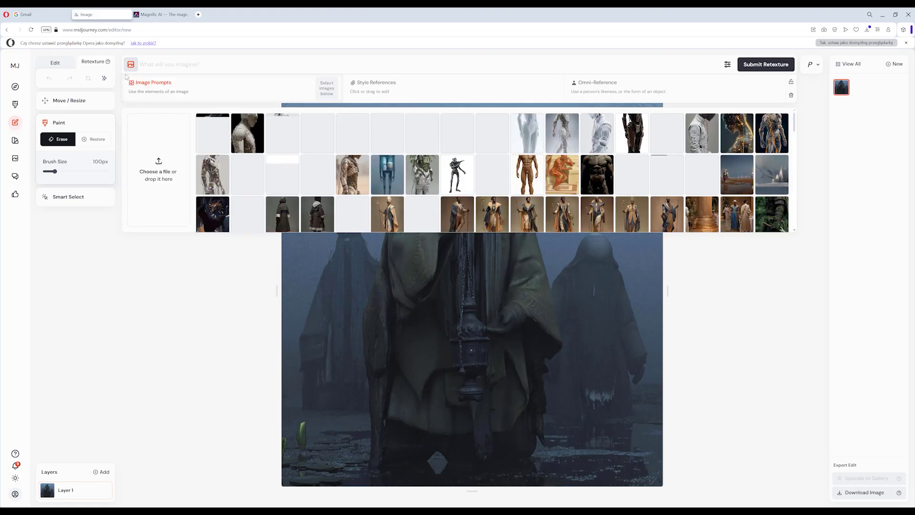
{"action": "left_click", "coordinate": [170, 213]}
{"action": "left_click", "coordinate": [238, 475]}
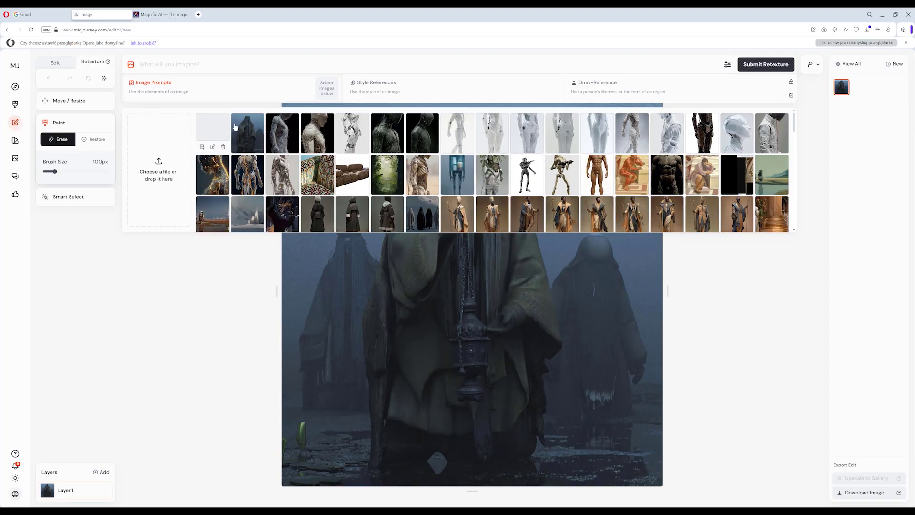
{"action": "left_click", "coordinate": [214, 126]}
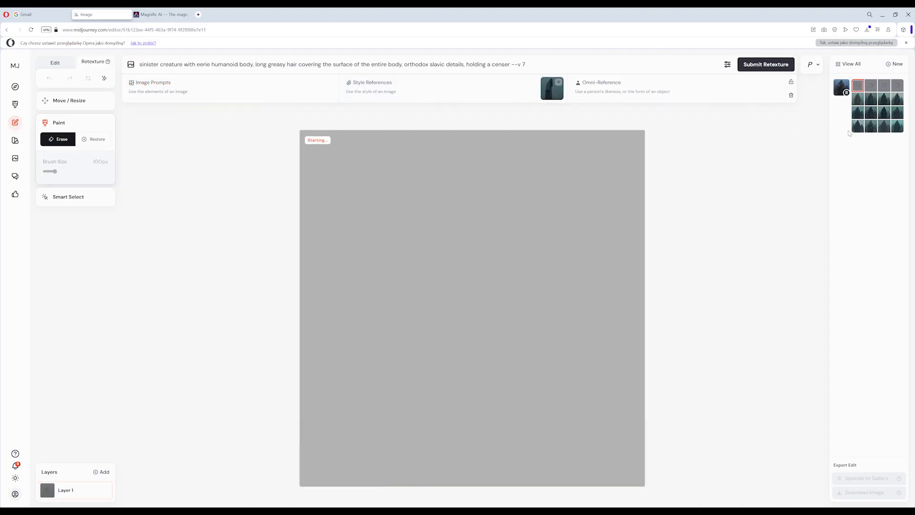
Compare the four retextured variations of the cloaked figures in the oldest batch of results
{"action": "left_click", "coordinate": [858, 127]}
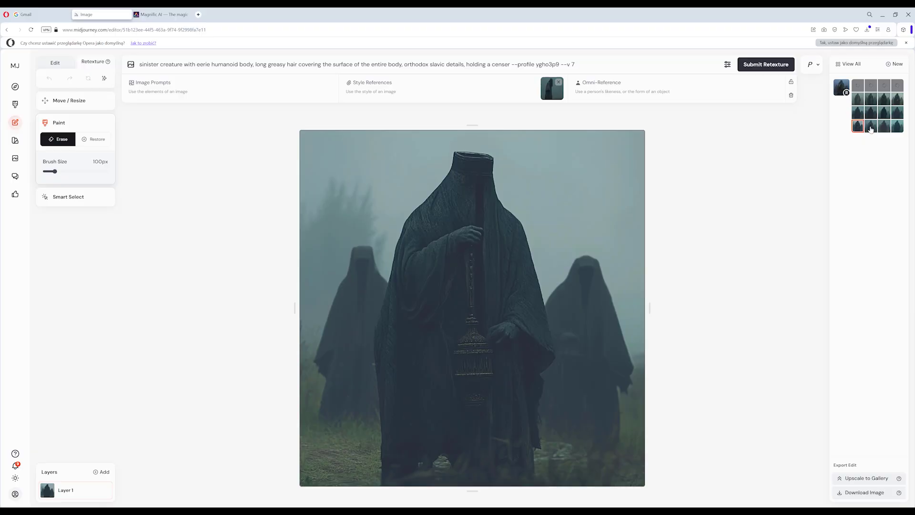
{"action": "left_click", "coordinate": [870, 127]}
{"action": "left_click", "coordinate": [884, 127]}
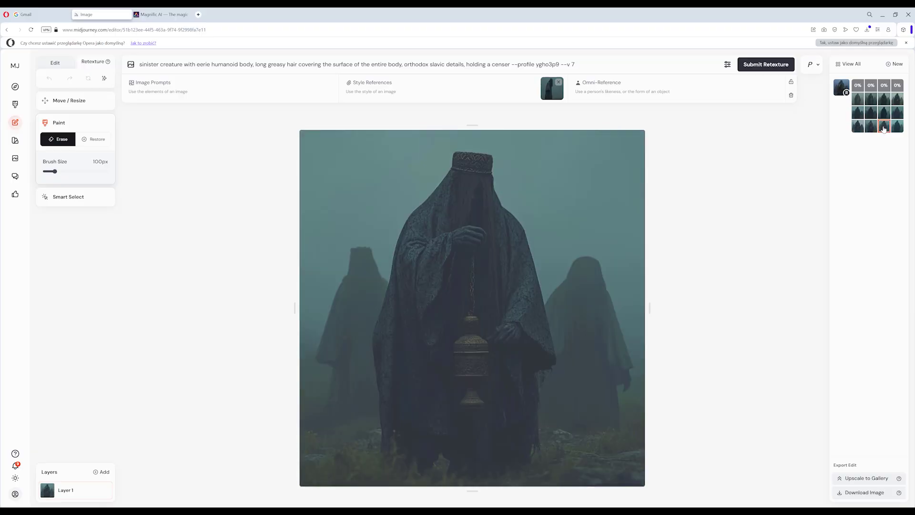
{"action": "left_click", "coordinate": [897, 127]}
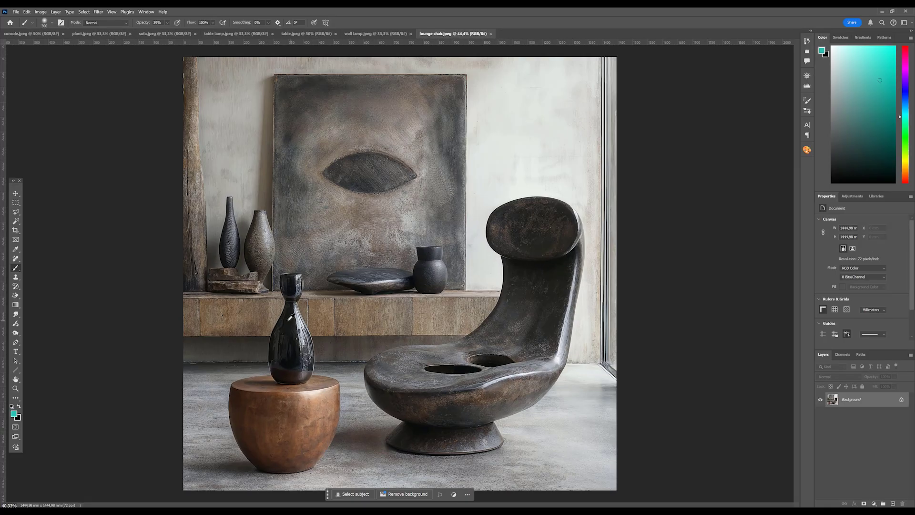
In Photoshop, crop the lounge chair image inward from its left side toward the chair
{"action": "left_click", "coordinate": [15, 230]}
{"action": "left_click_drag", "start_coordinate": [128, 274], "coordinate": [277, 274]}
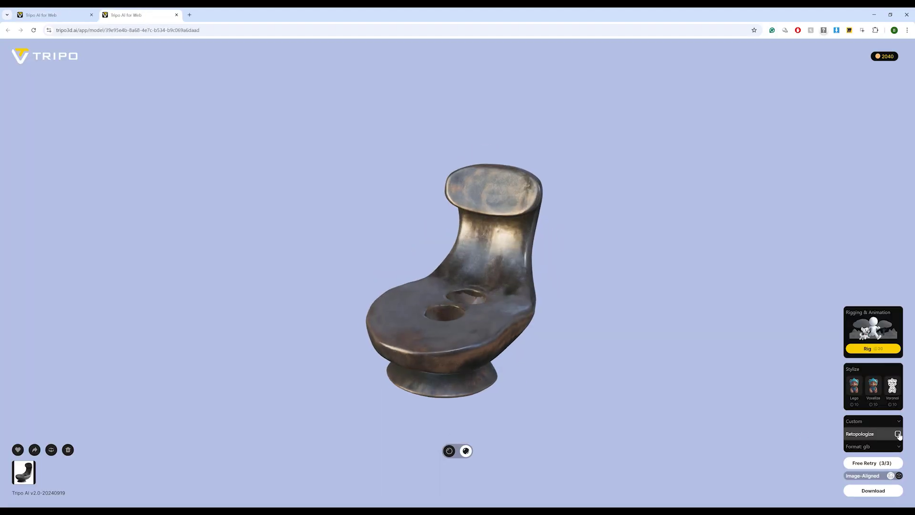
In Tripo, enable retopology at the high setting for the lounge chair model
{"action": "left_click", "coordinate": [898, 434]}
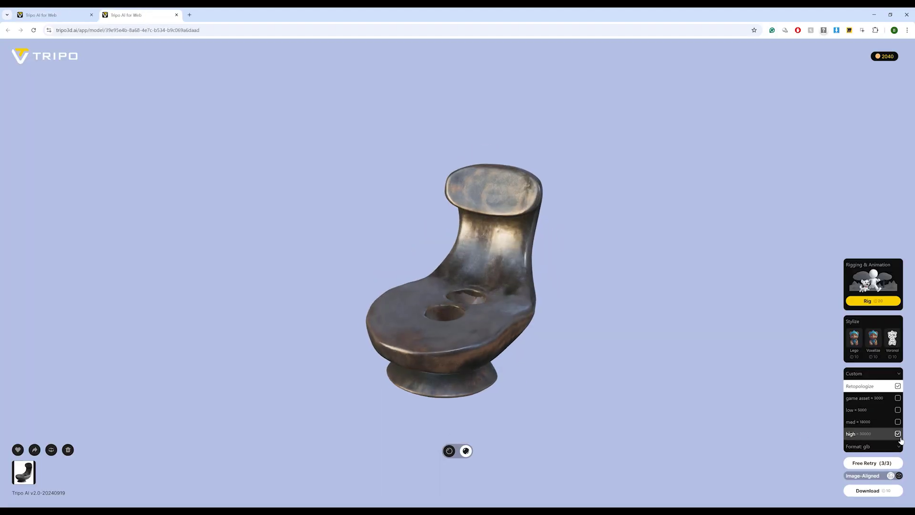